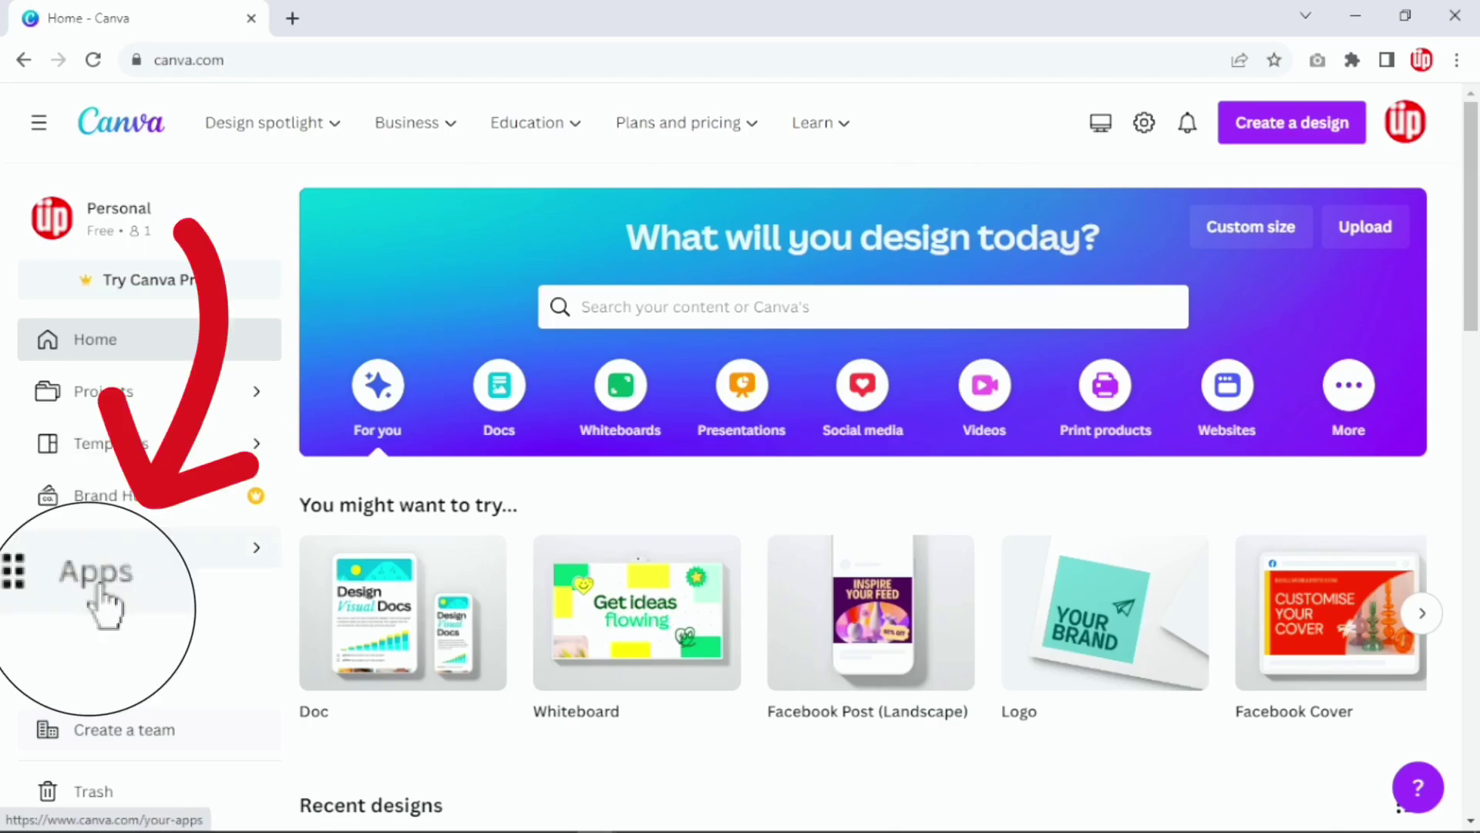
# Step: Find the Dynamic QR Codes app in Canva's apps directory and open its details
pyautogui.click(121, 586)
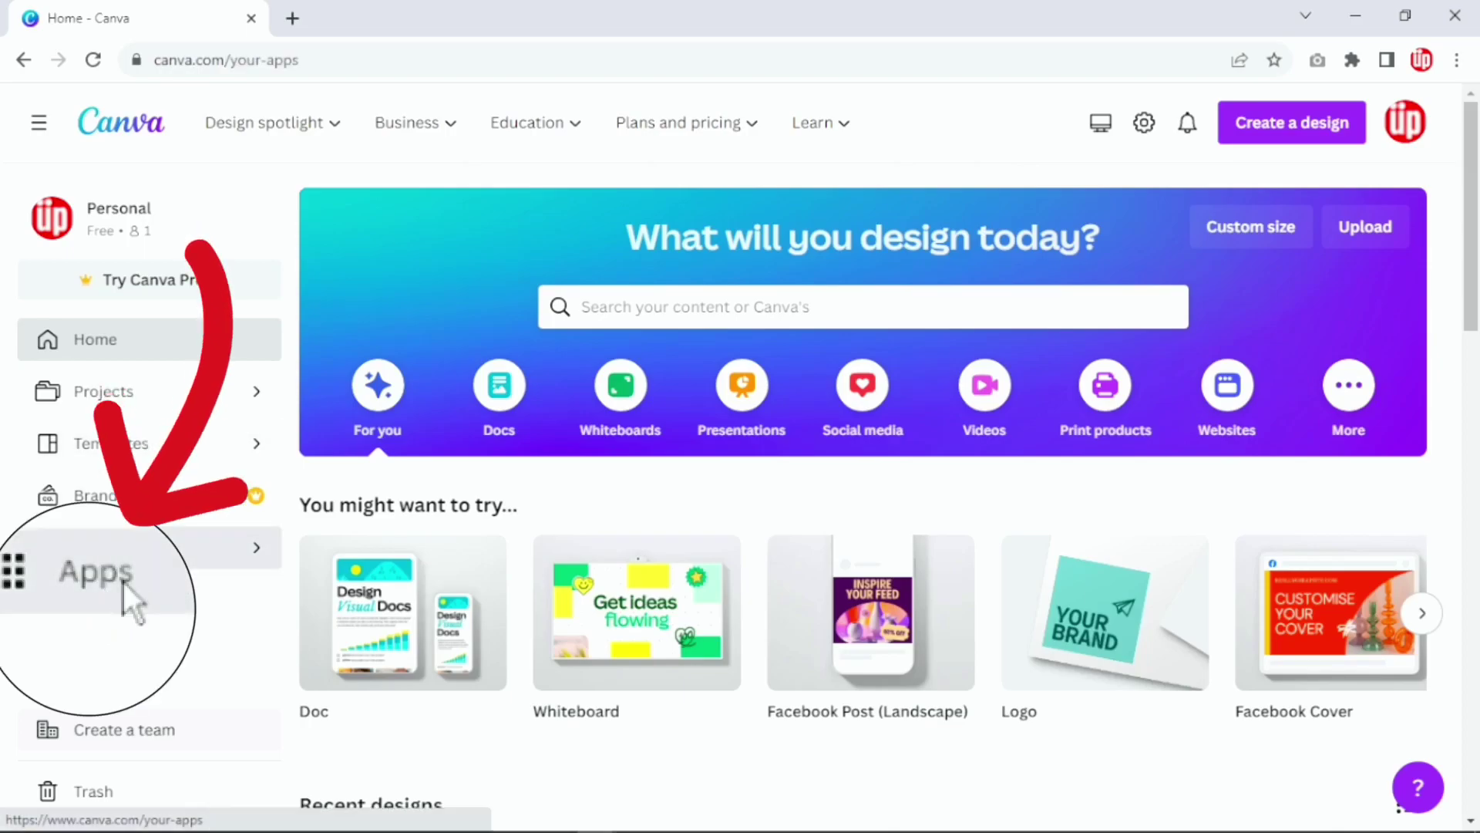
pyautogui.scroll(-3, 515, 578)
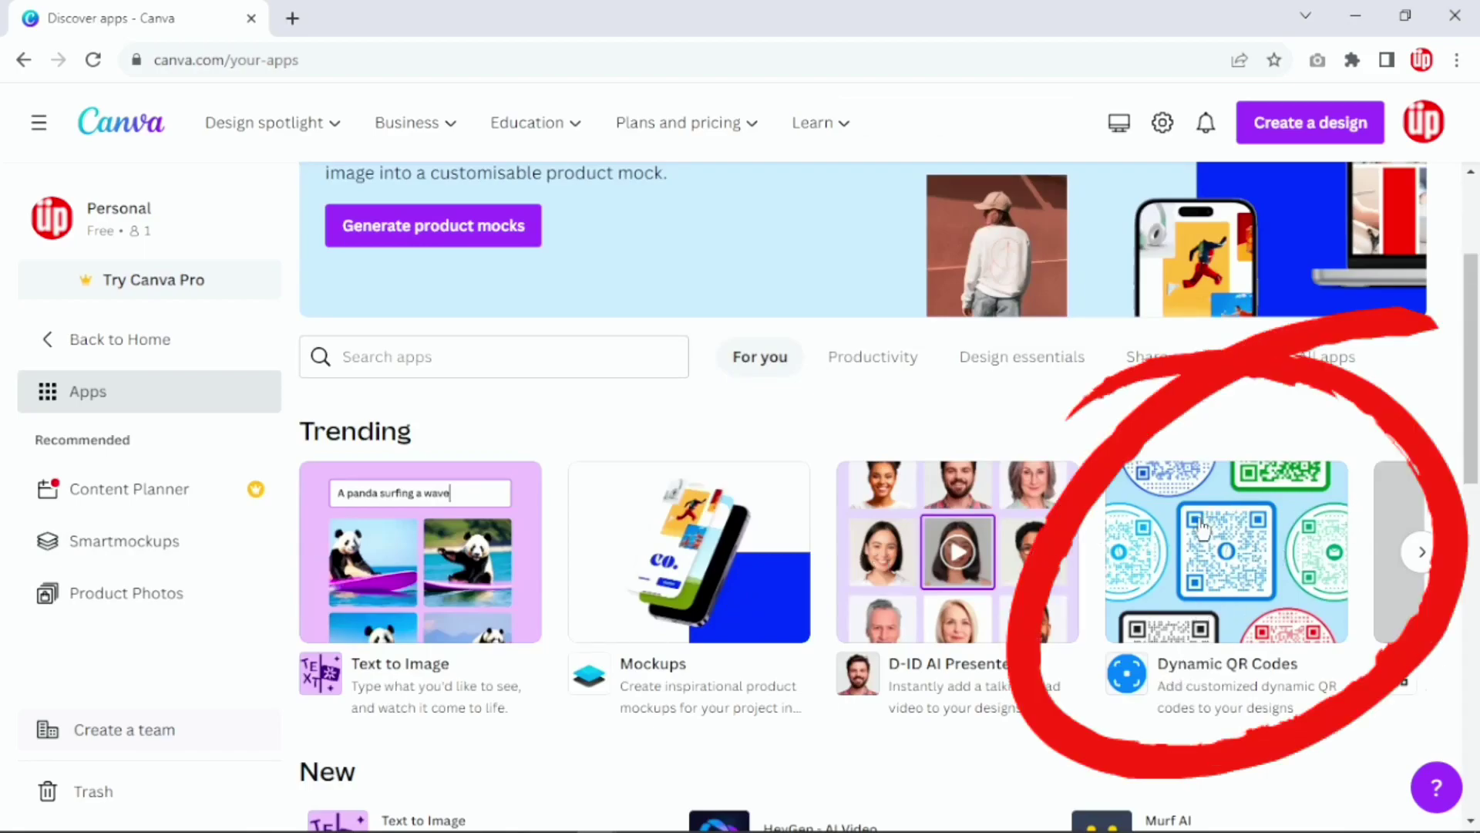
pyautogui.click(422, 349)
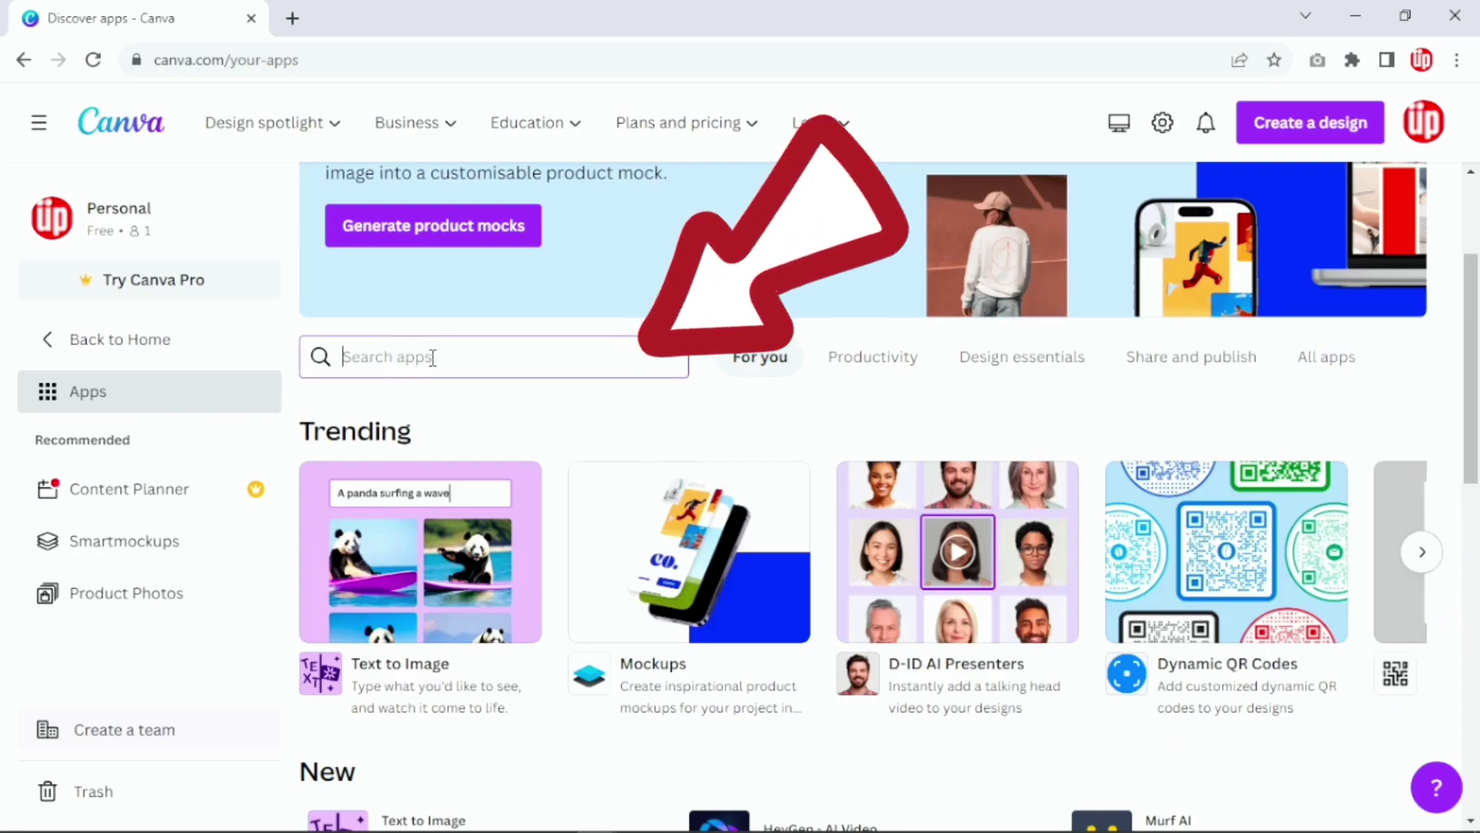
pyautogui.click(1218, 571)
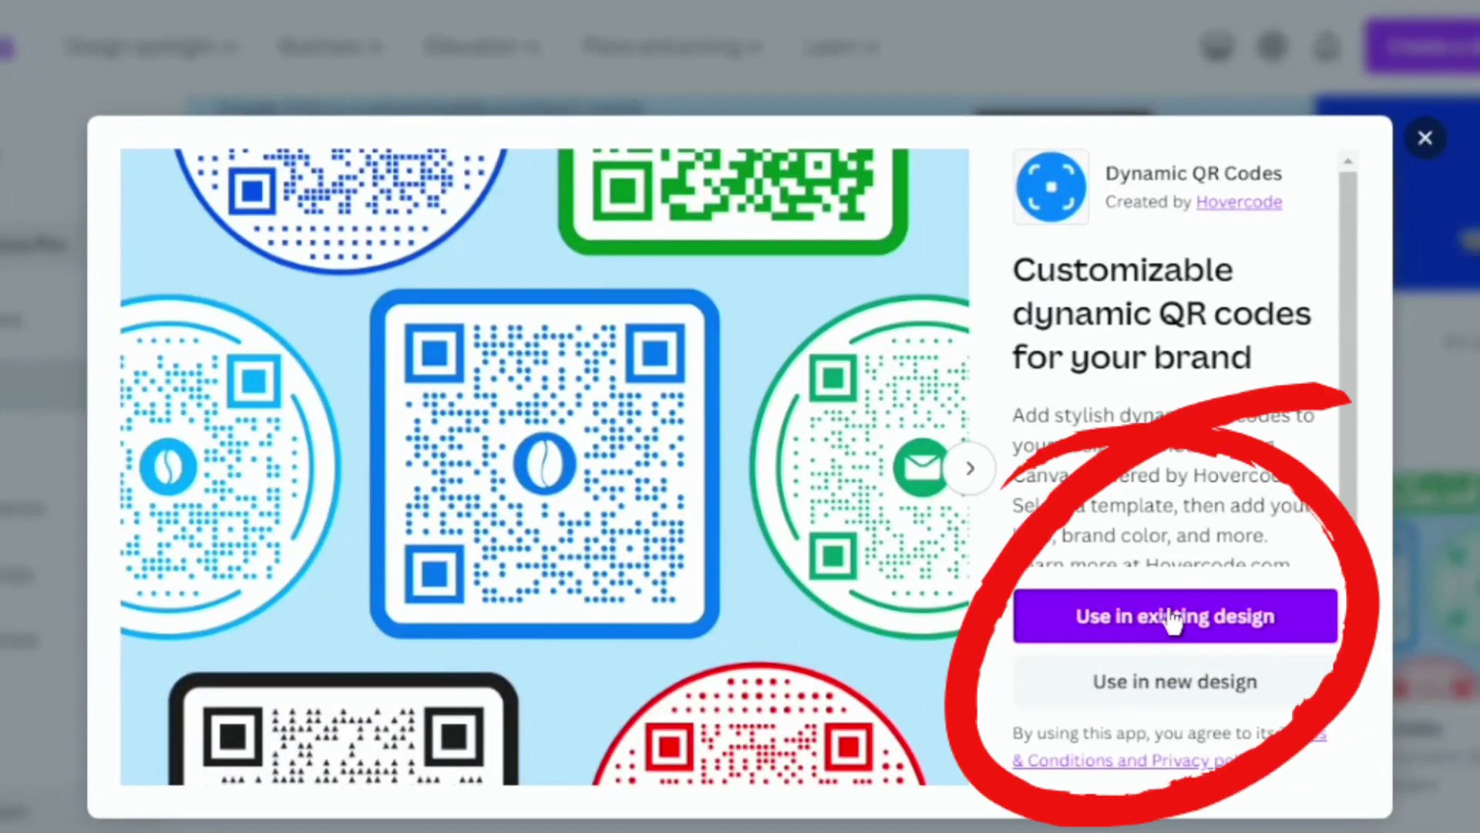
# Step: Start a new 500 × 500 px Logo design using the QR app
pyautogui.click(1142, 689)
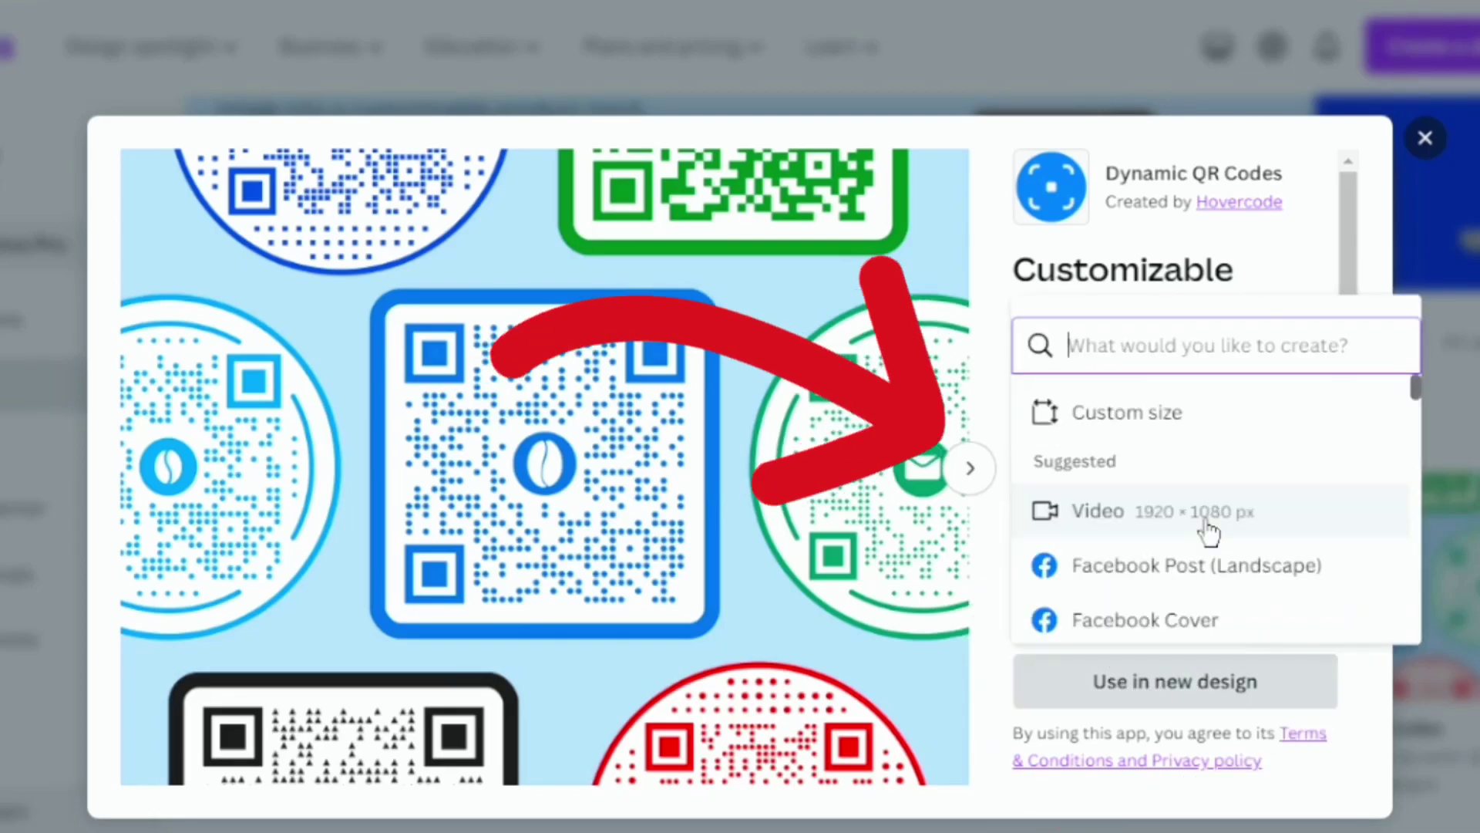
pyautogui.scroll(-2, 1202, 524)
pyautogui.scroll(2, 1200, 546)
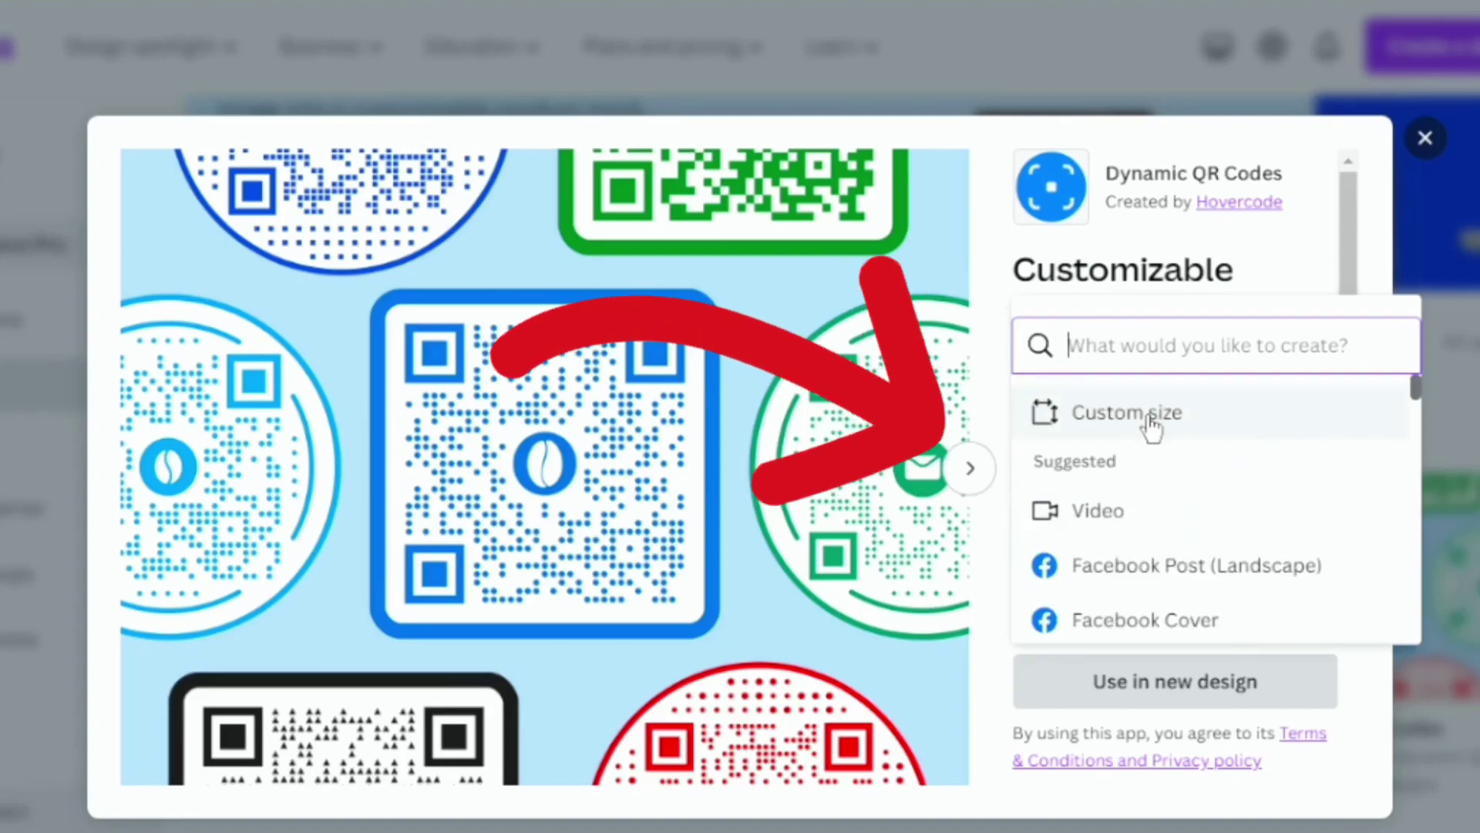
pyautogui.scroll(-2, 1146, 433)
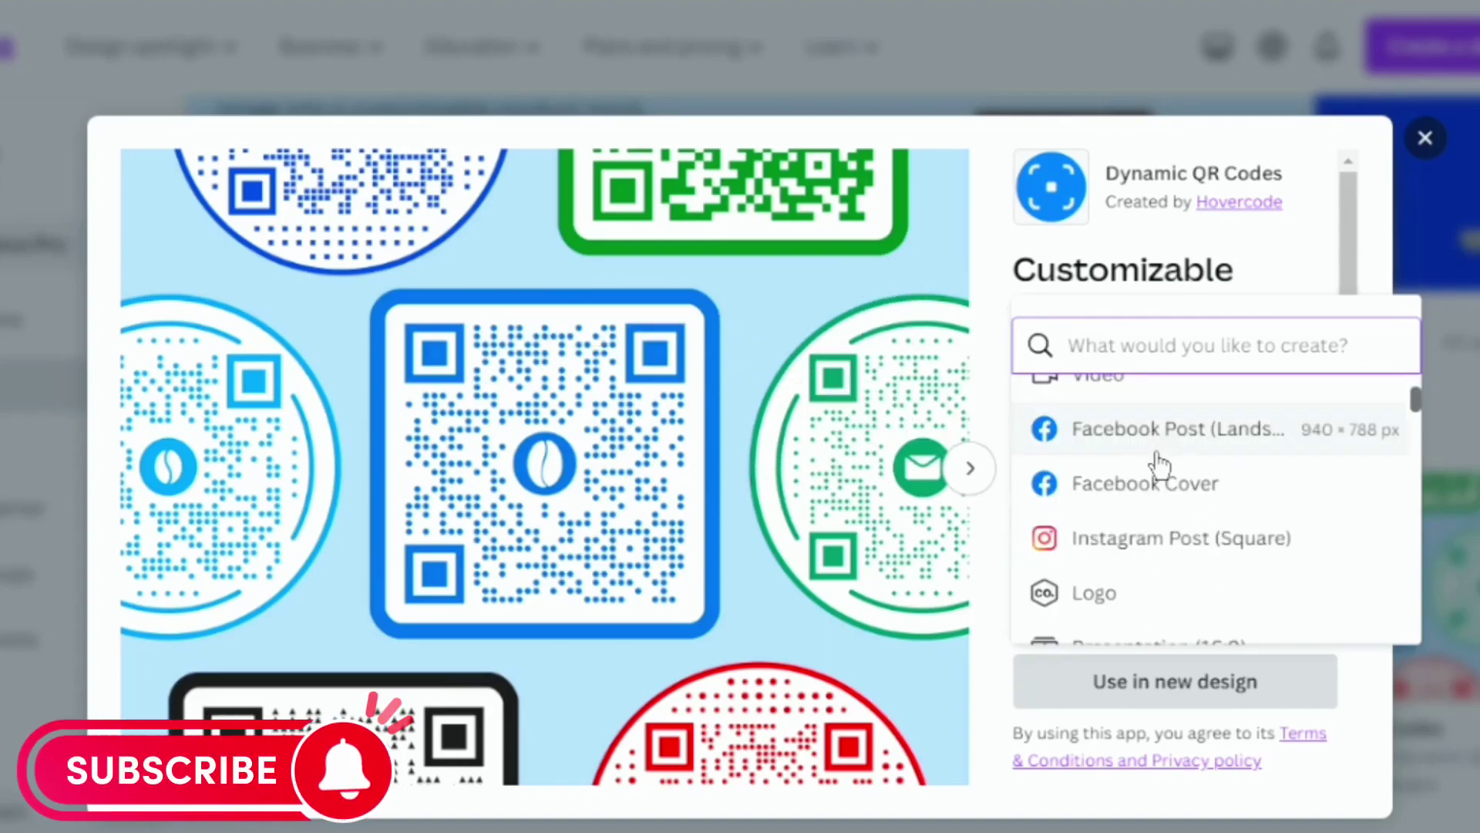
pyautogui.scroll(-2, 1149, 464)
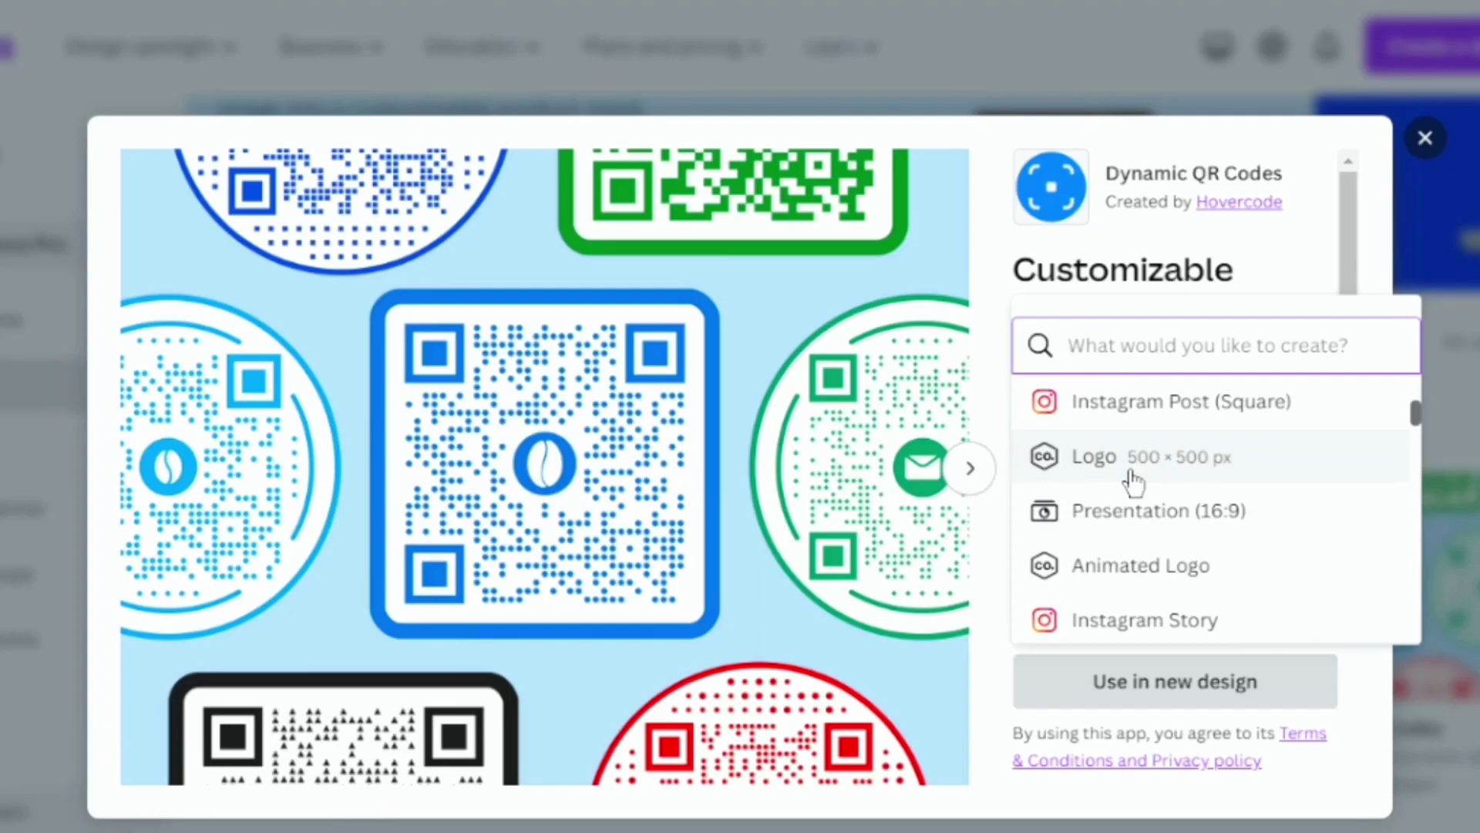
pyautogui.click(1133, 478)
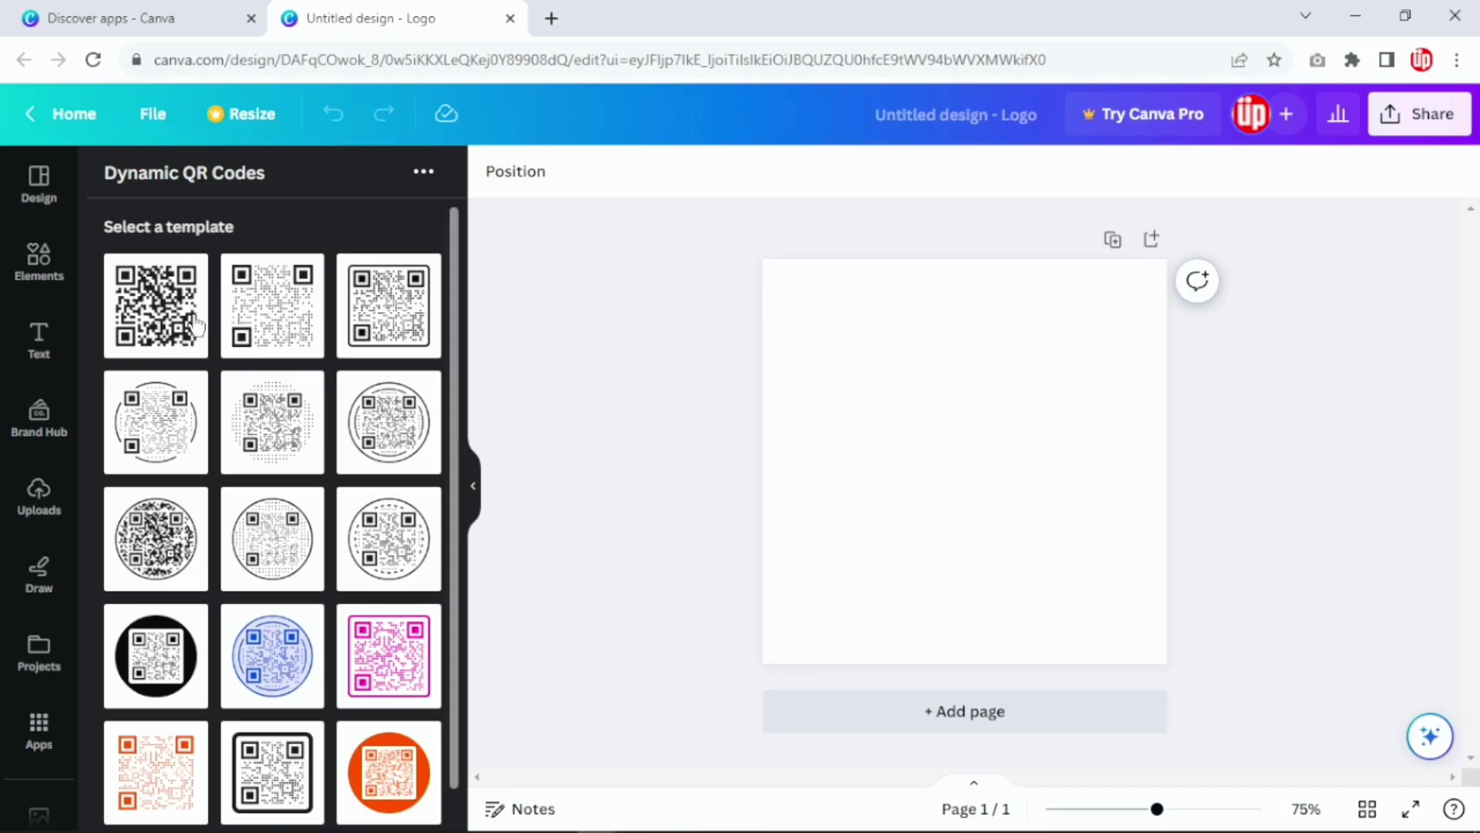
# Step: Choose the rounded-frame QR template and paste the YouTube channel link as its destination
pyautogui.scroll(-1, 201, 478)
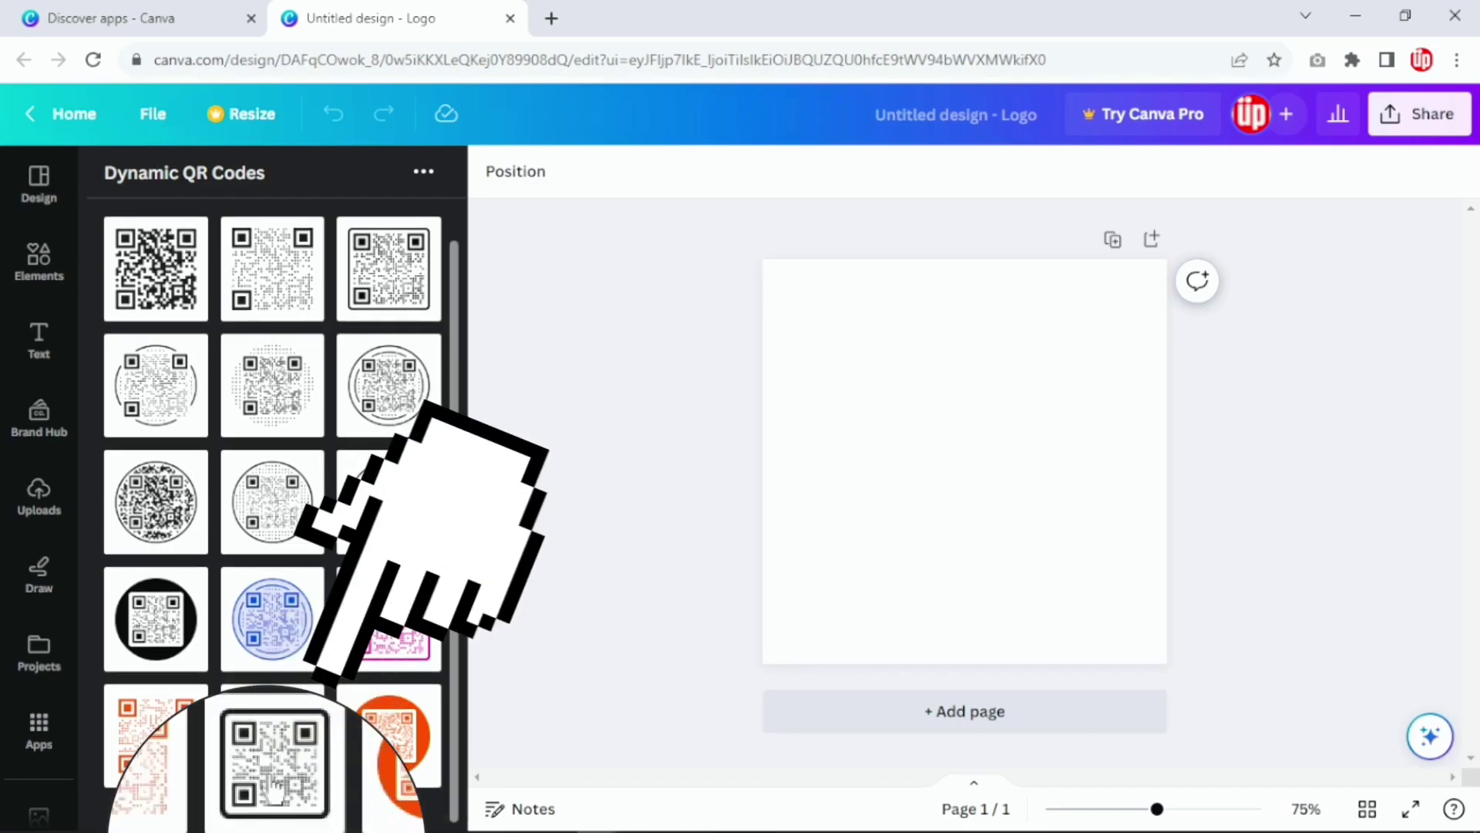
pyautogui.click(272, 737)
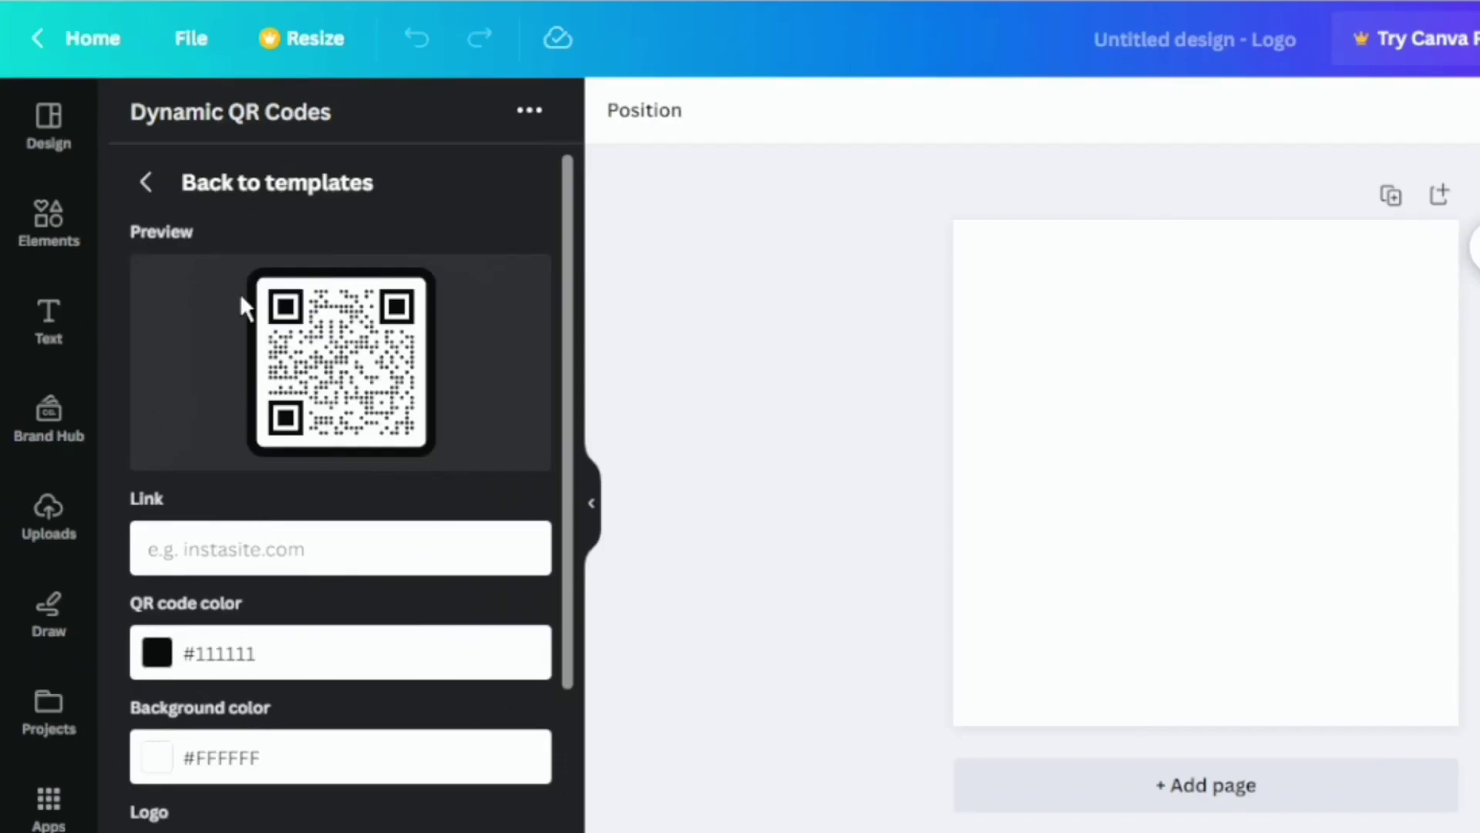
pyautogui.scroll(-2, 362, 397)
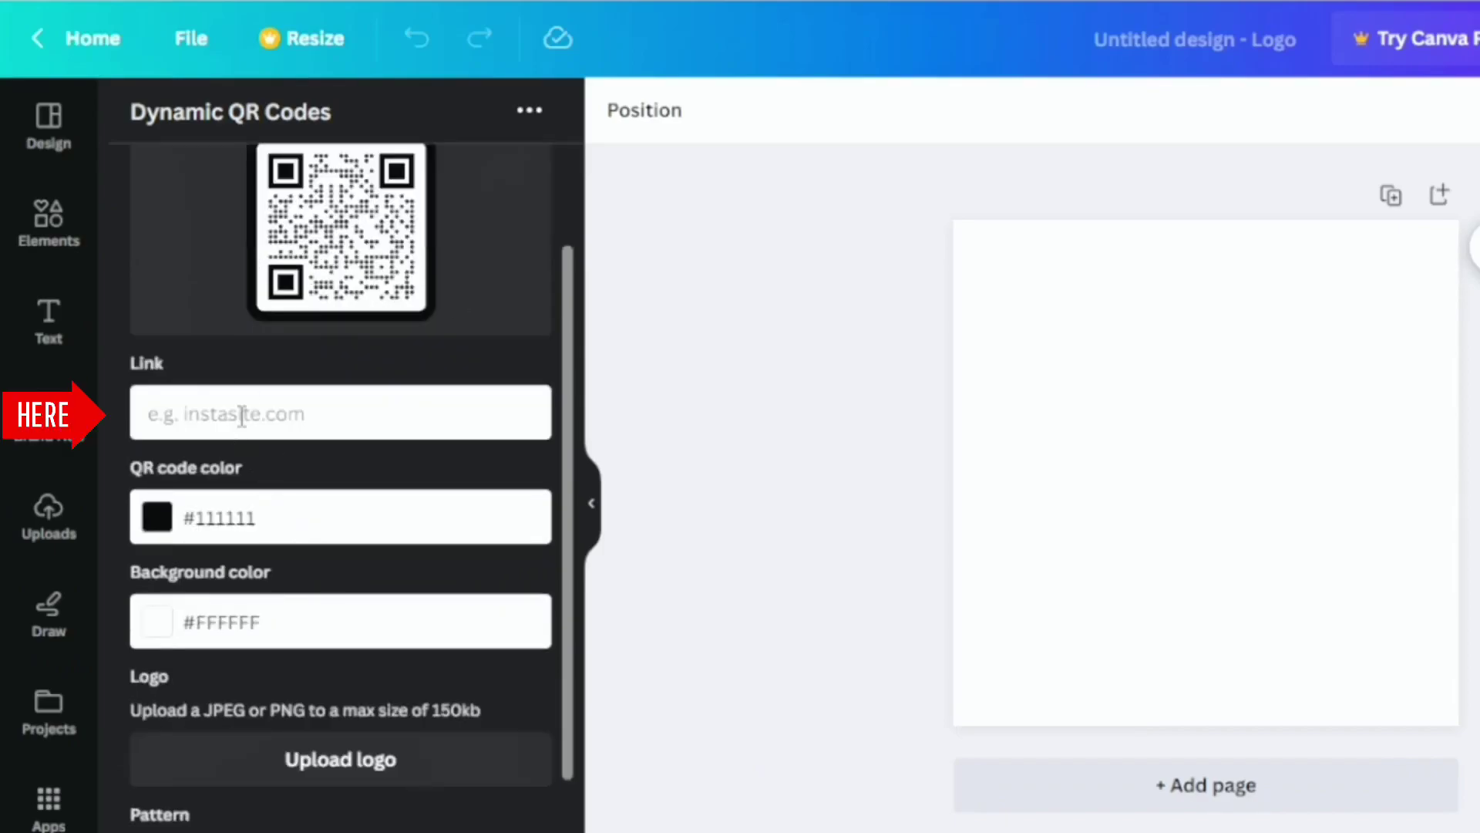
pyautogui.click(233, 405)
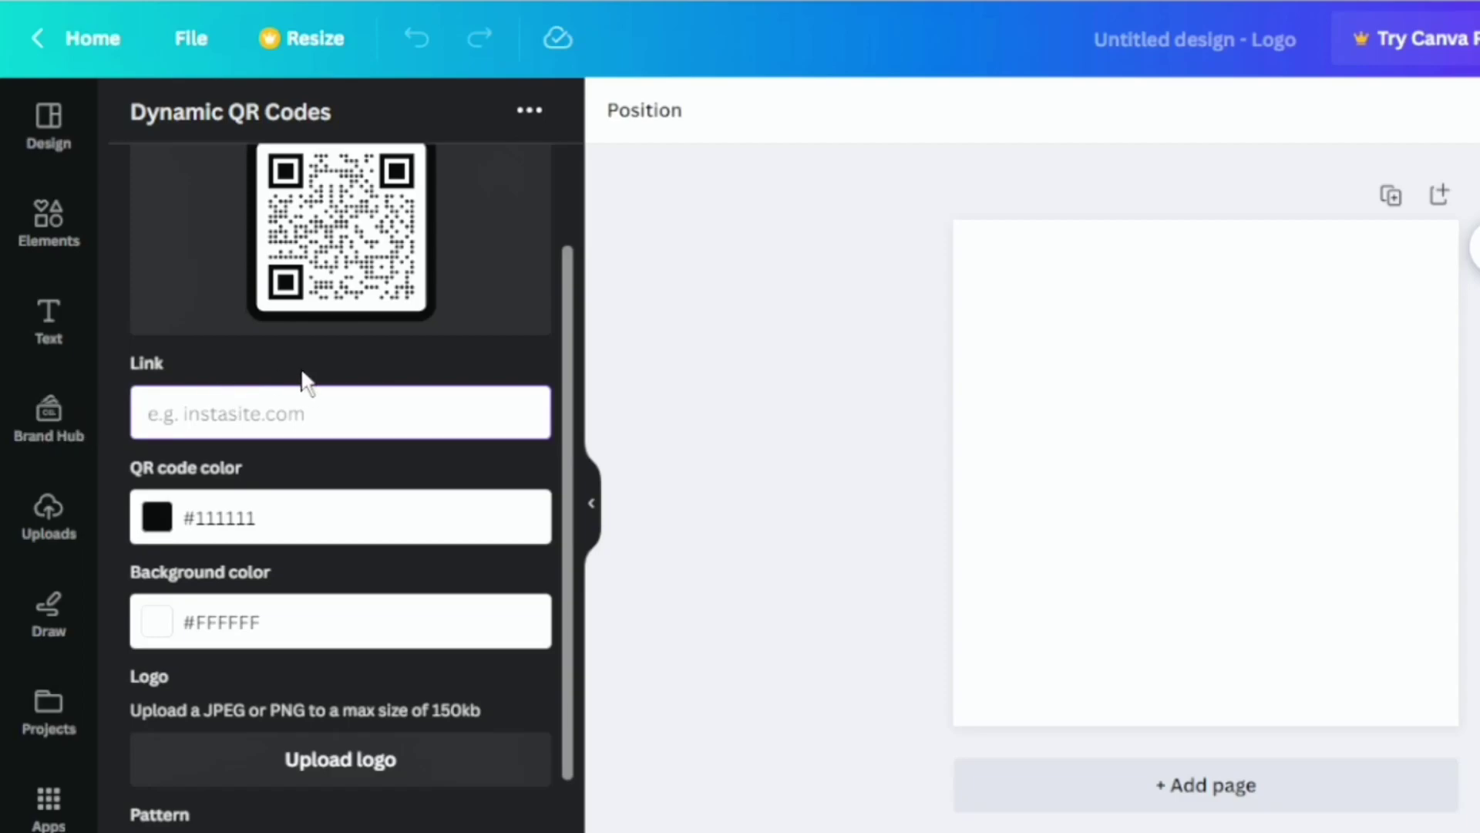
pyautogui.write('www.youtube.com/@squareup1')
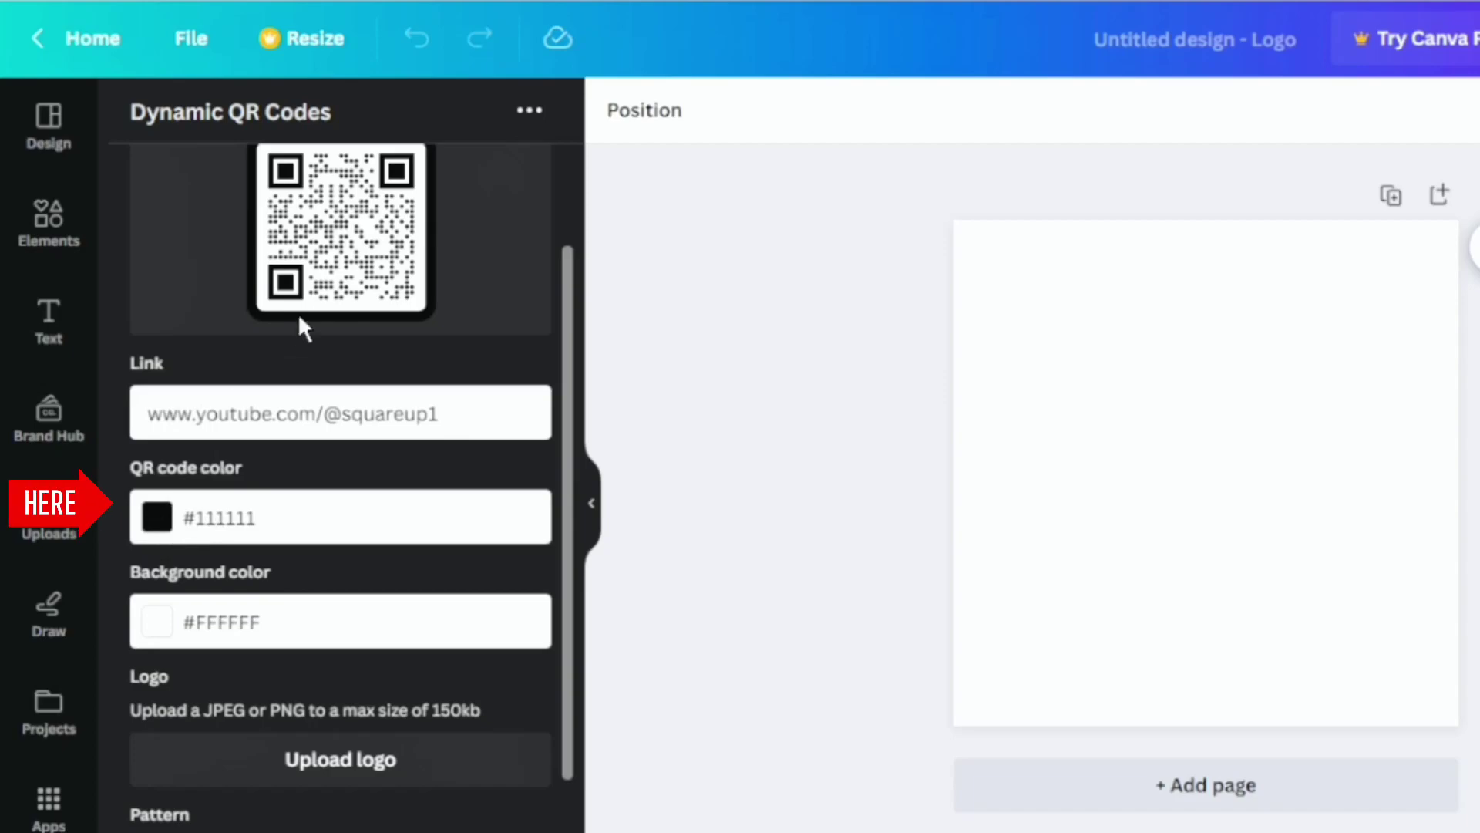
# Step: Set the QR code colour to blue #1d4ed8
pyautogui.click(159, 515)
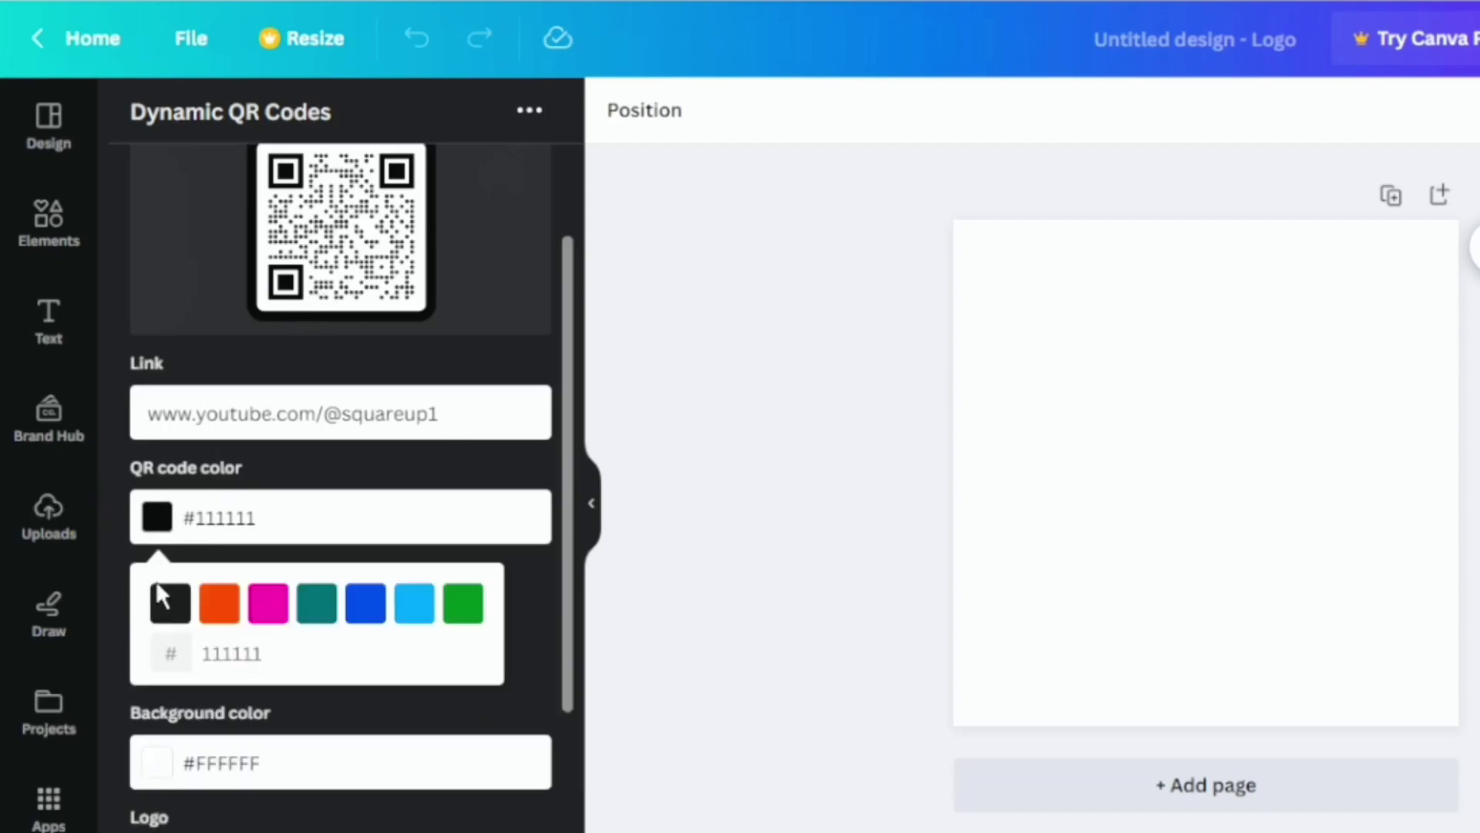
pyautogui.scroll(-2, 380, 627)
pyautogui.click(376, 474)
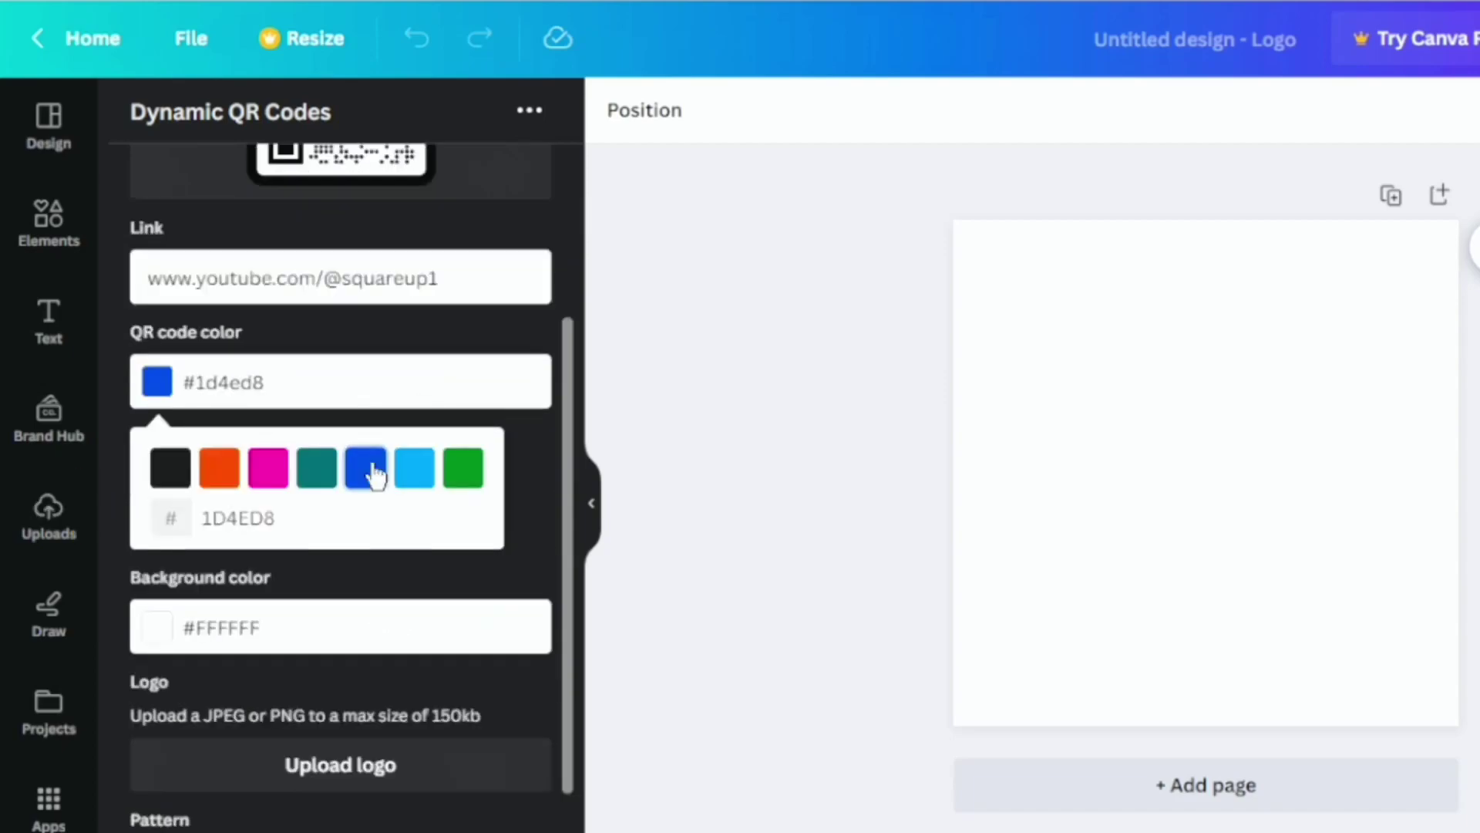
pyautogui.scroll(4, 479, 386)
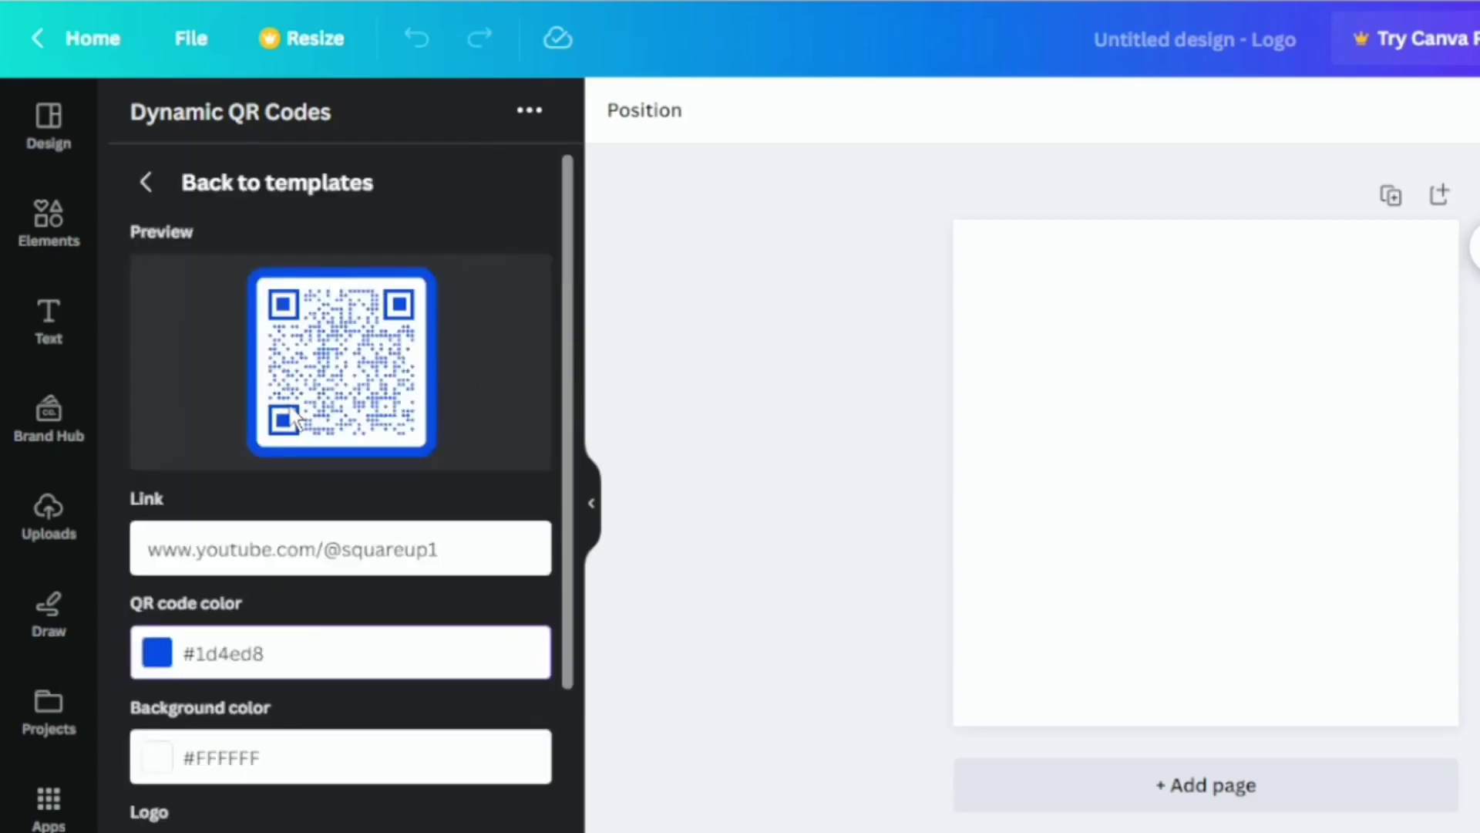
pyautogui.scroll(-4, 363, 409)
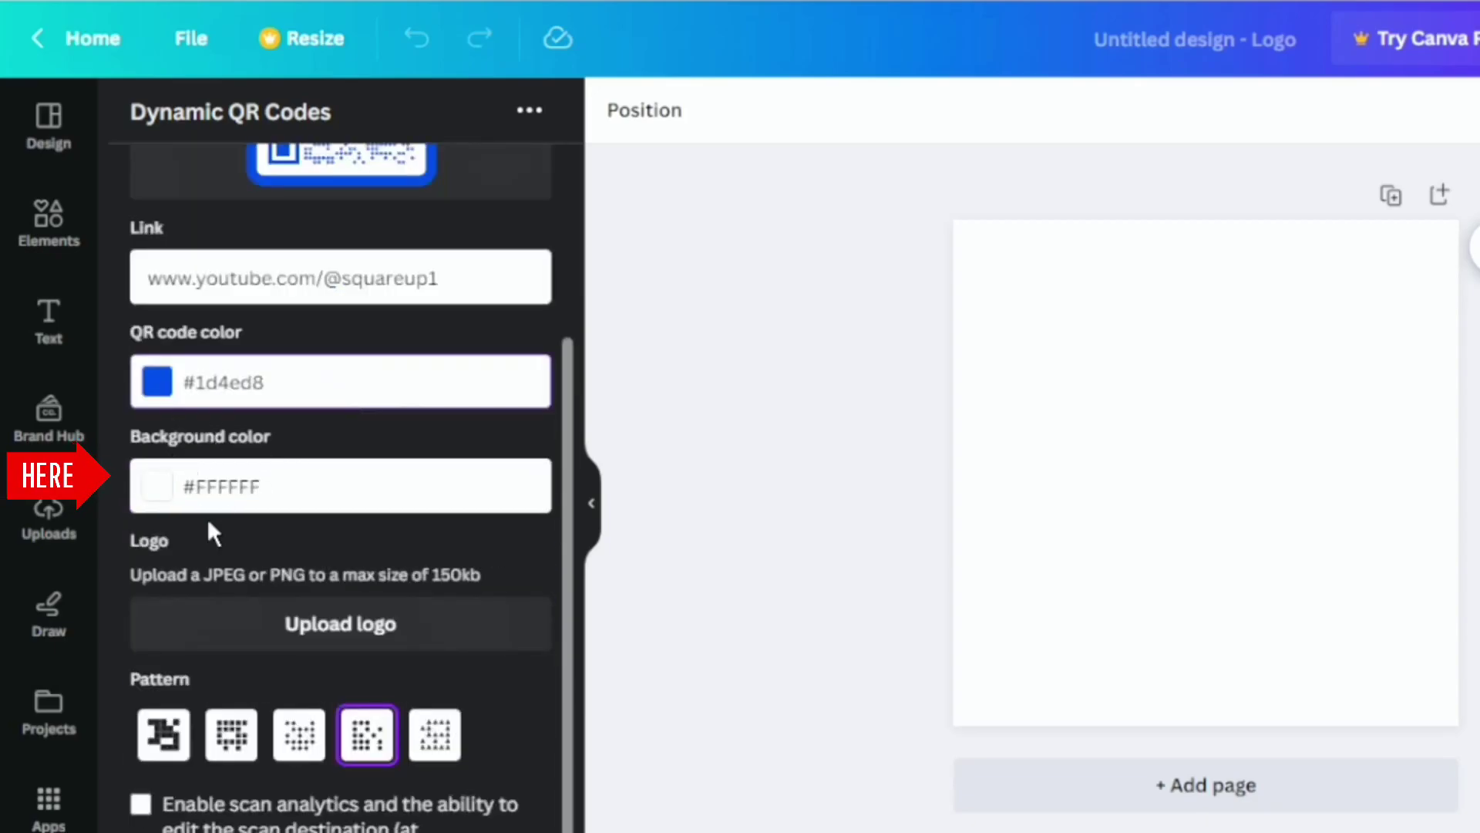
pyautogui.scroll(2, 317, 376)
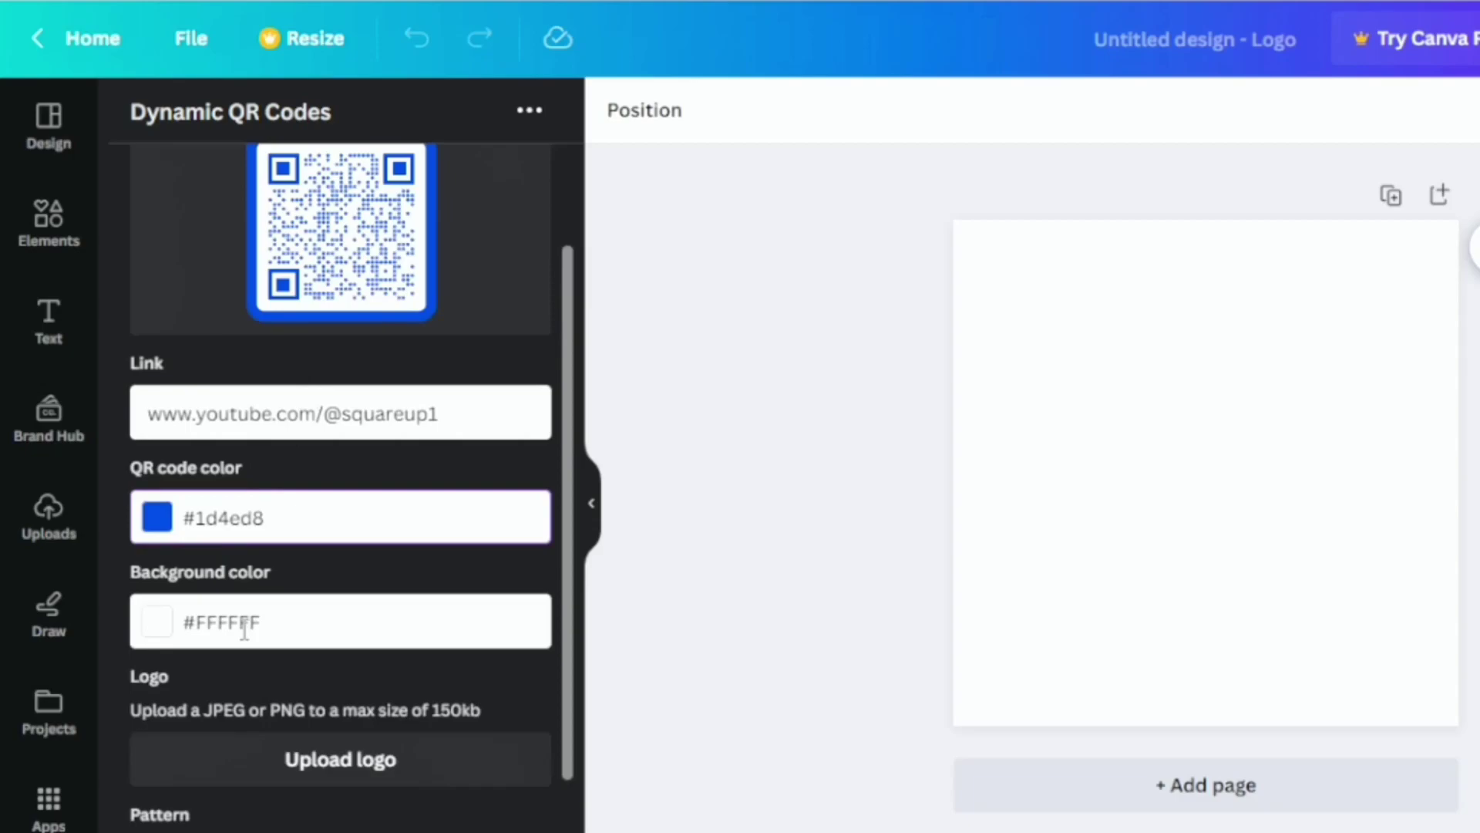
pyautogui.scroll(-2, 244, 630)
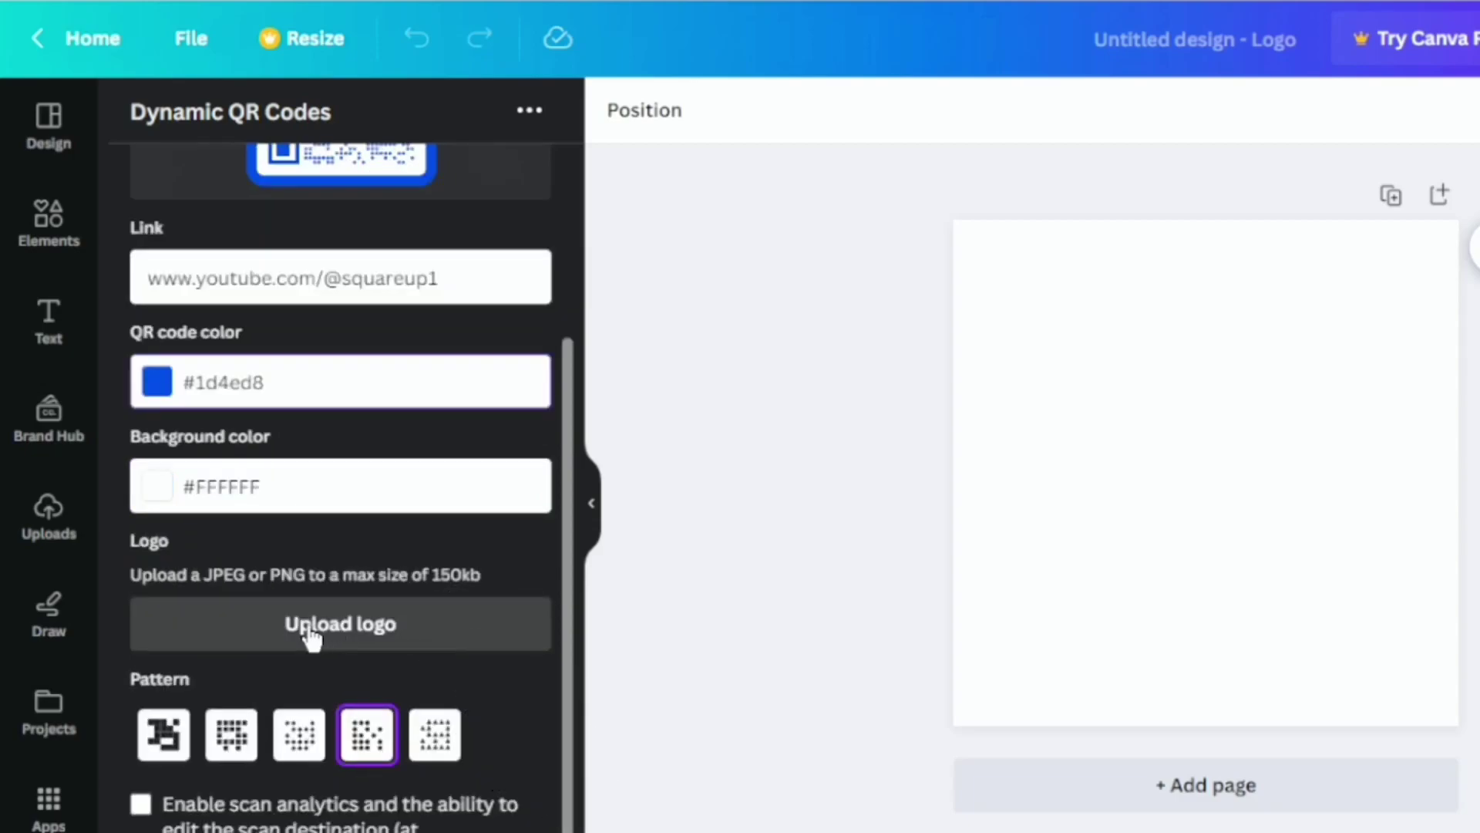
# Step: Centre the uploaded red logo in the QR code and apply the first, square-block pattern
pyautogui.click(305, 640)
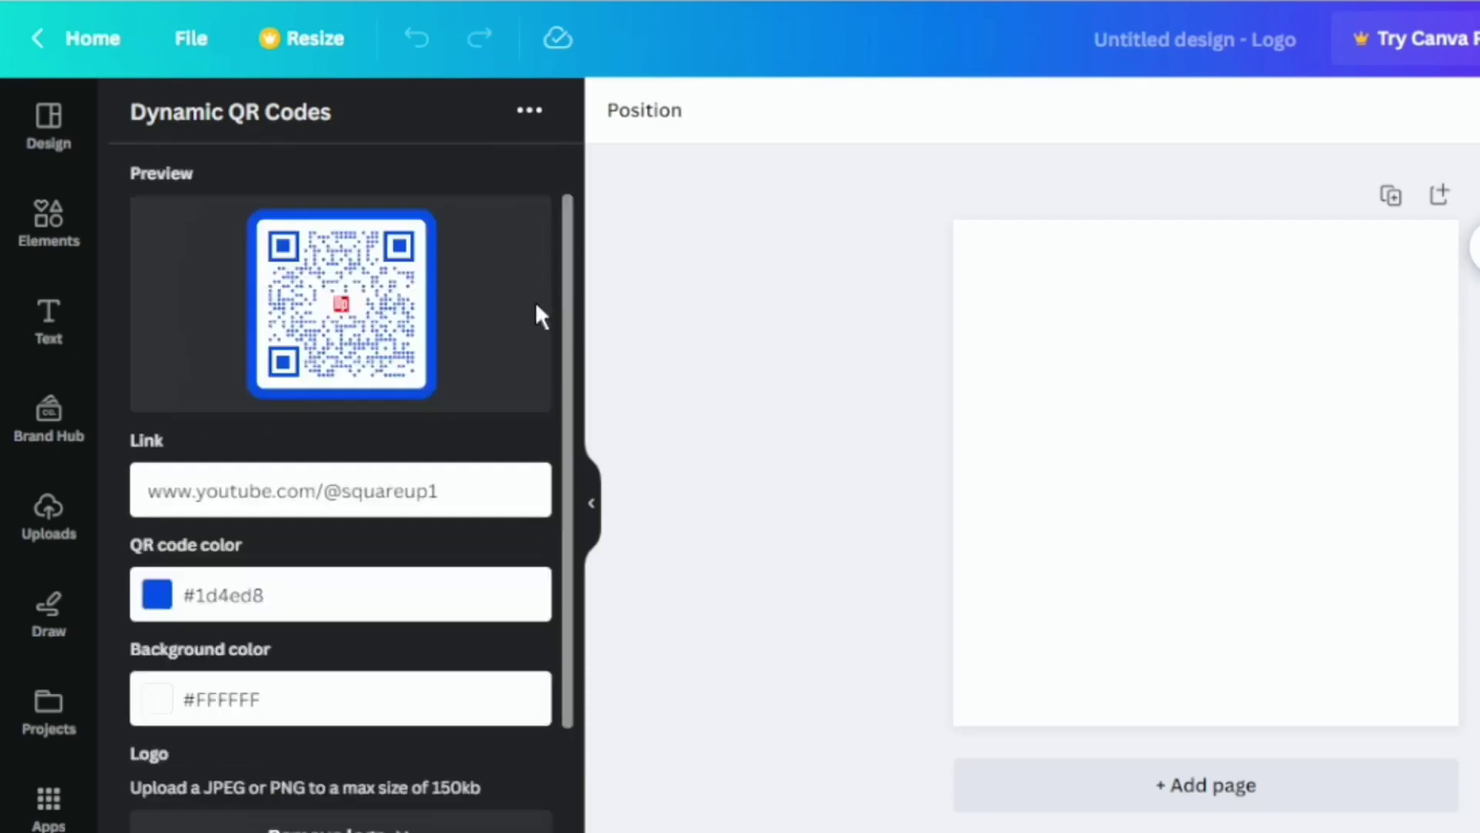
pyautogui.scroll(-4, 351, 323)
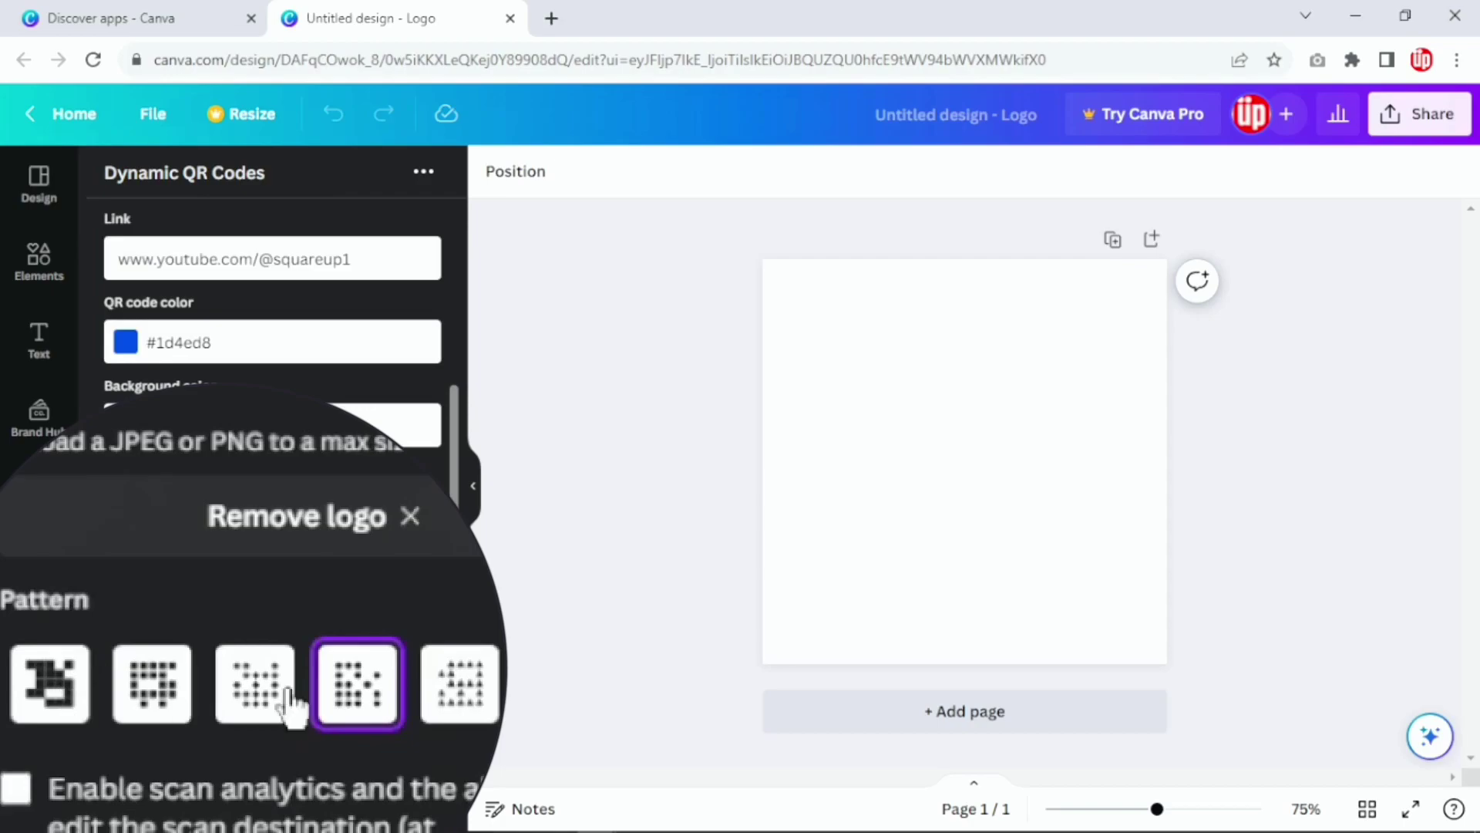
pyautogui.click(132, 624)
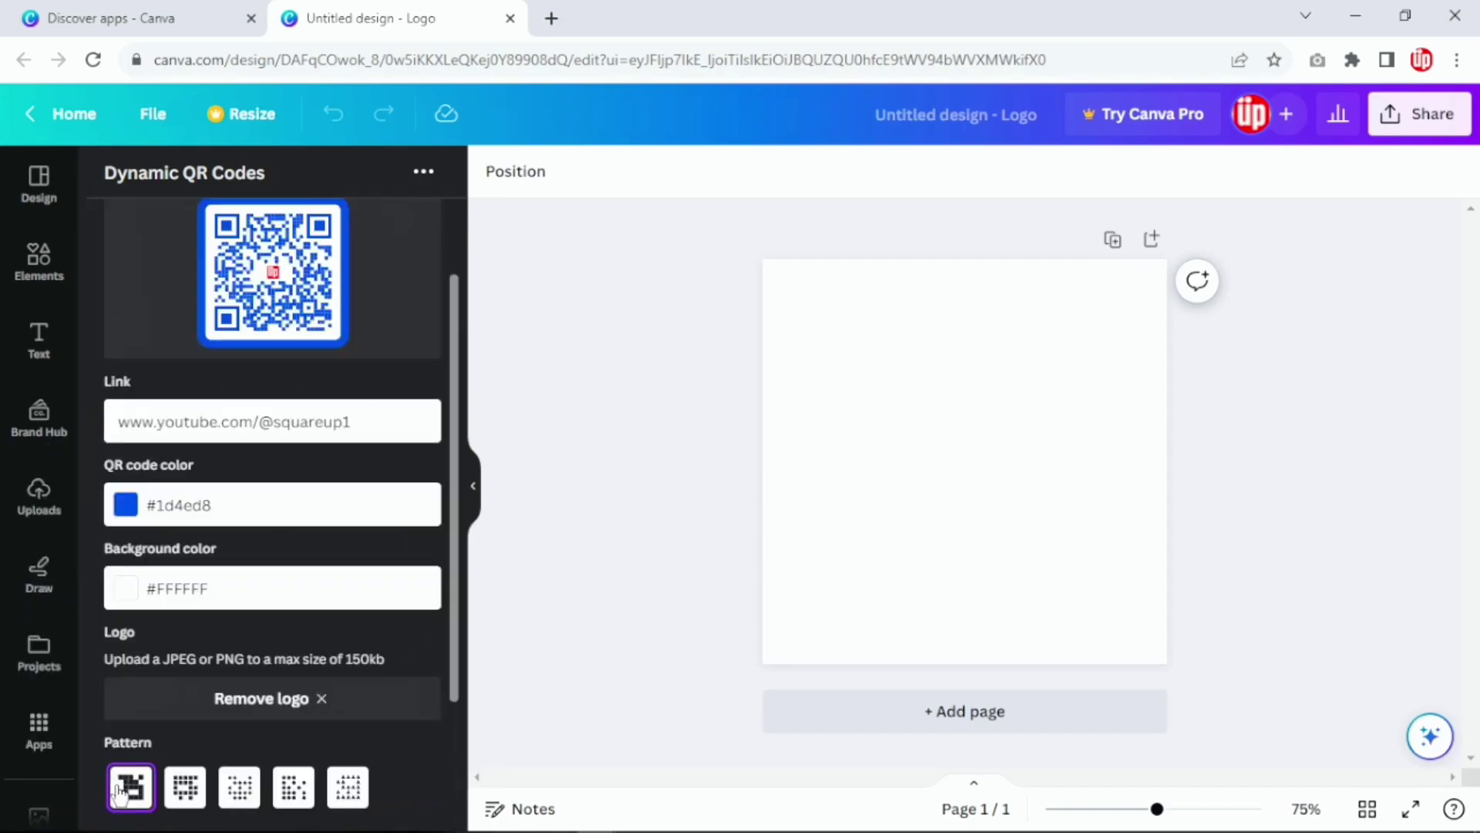
pyautogui.scroll(-4, 265, 395)
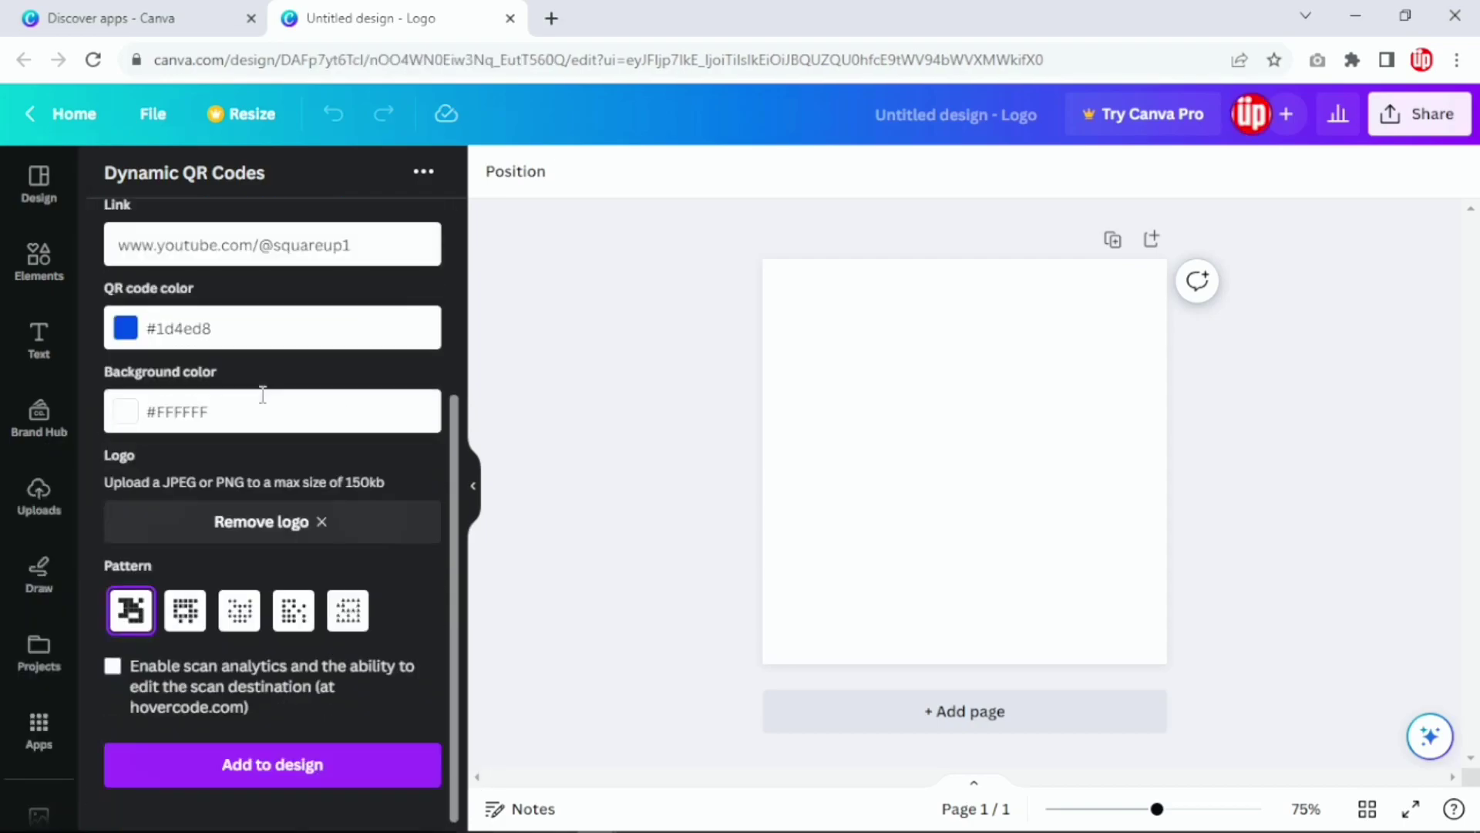
# Step: Add the styled QR code to the page and enlarge it to fill the canvas
pyautogui.click(266, 772)
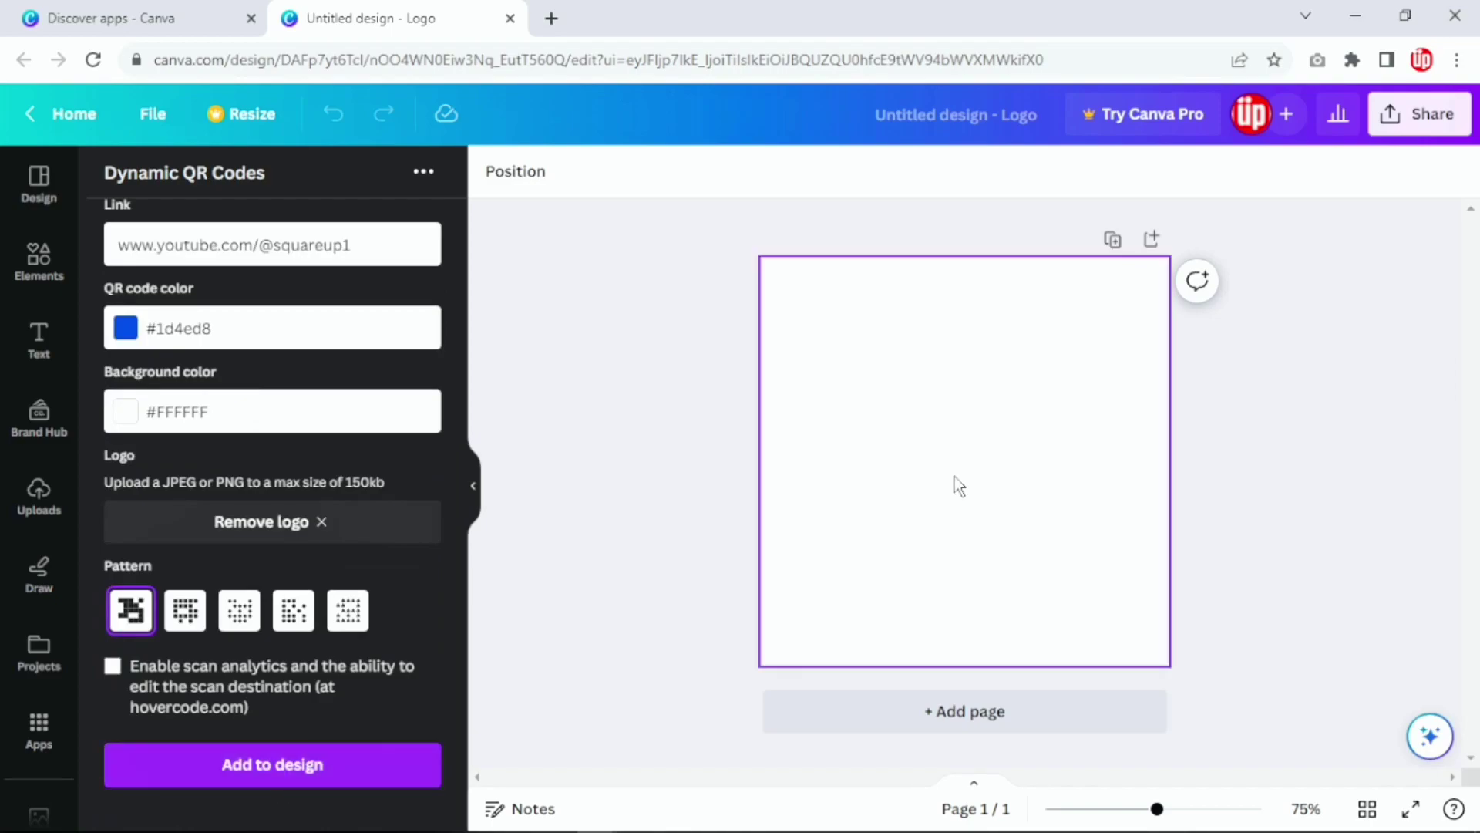
pyautogui.click(339, 760)
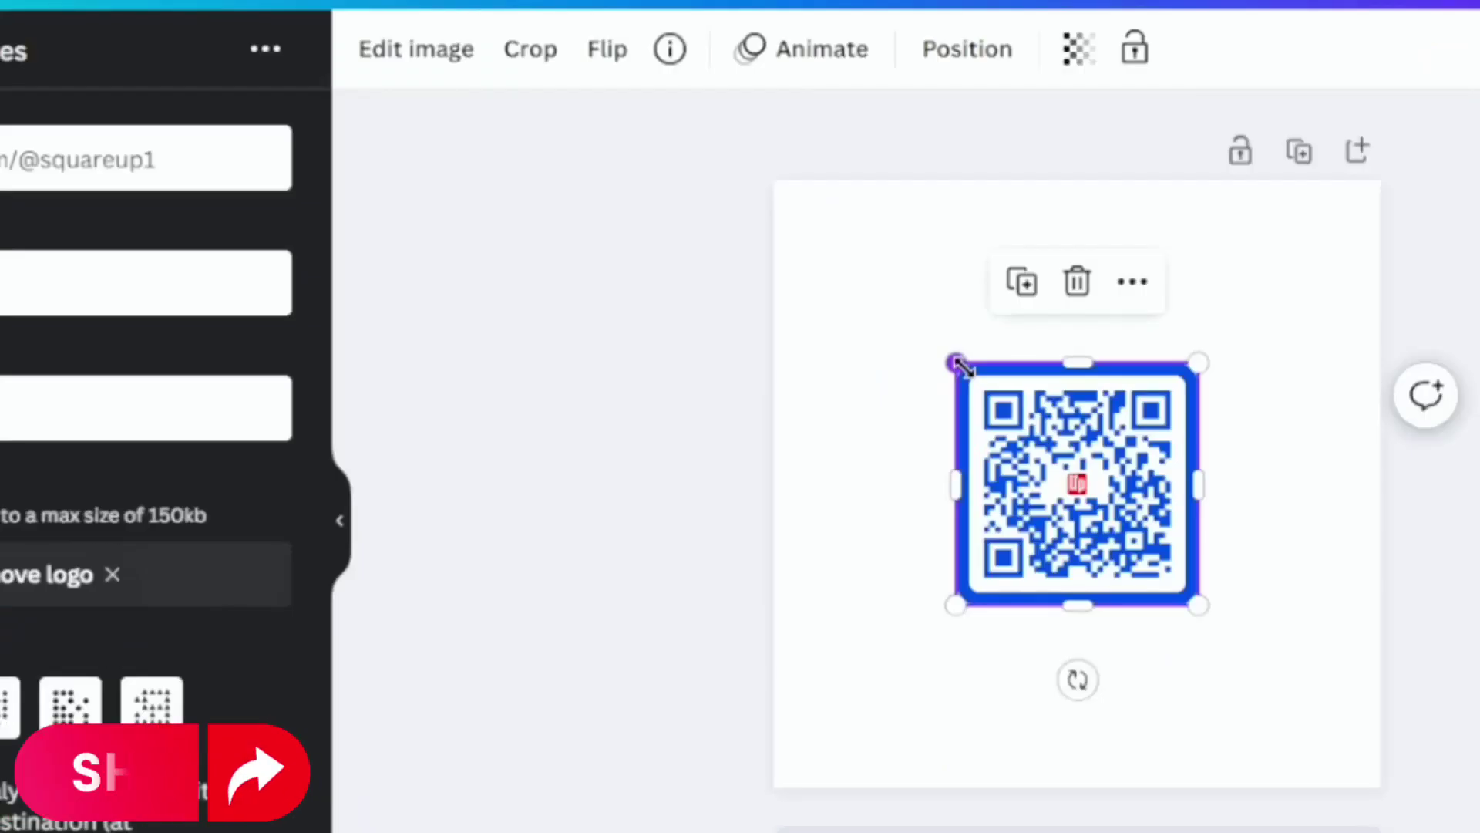
pyautogui.moveTo(885, 381); pyautogui.dragTo(767, 265)
pyautogui.moveTo(775, 205); pyautogui.dragTo(775, 205)
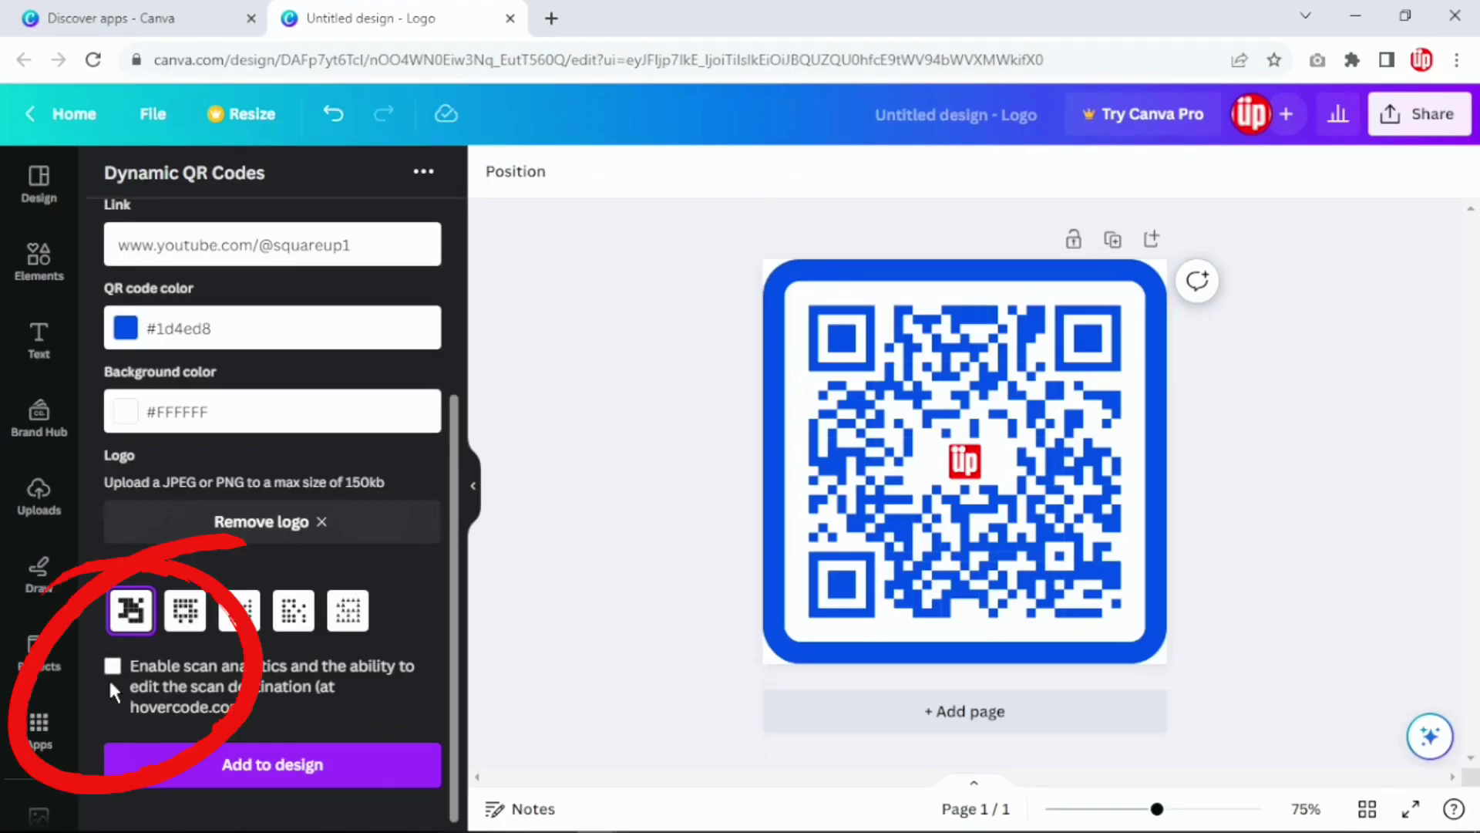
# Step: Enable scan analytics and connect a Hovercode account for the dynamic QR code
pyautogui.click(113, 666)
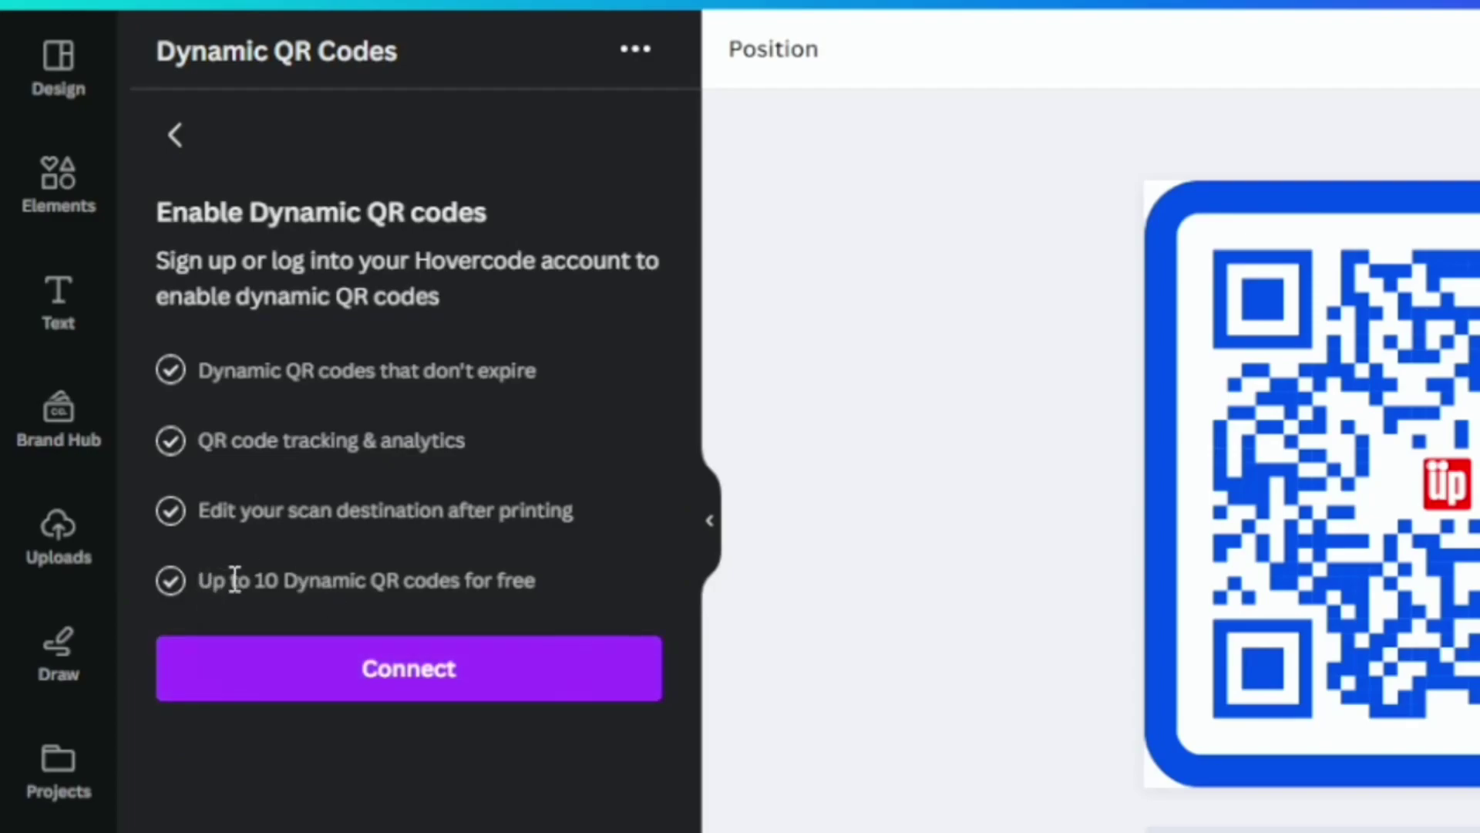
pyautogui.click(409, 668)
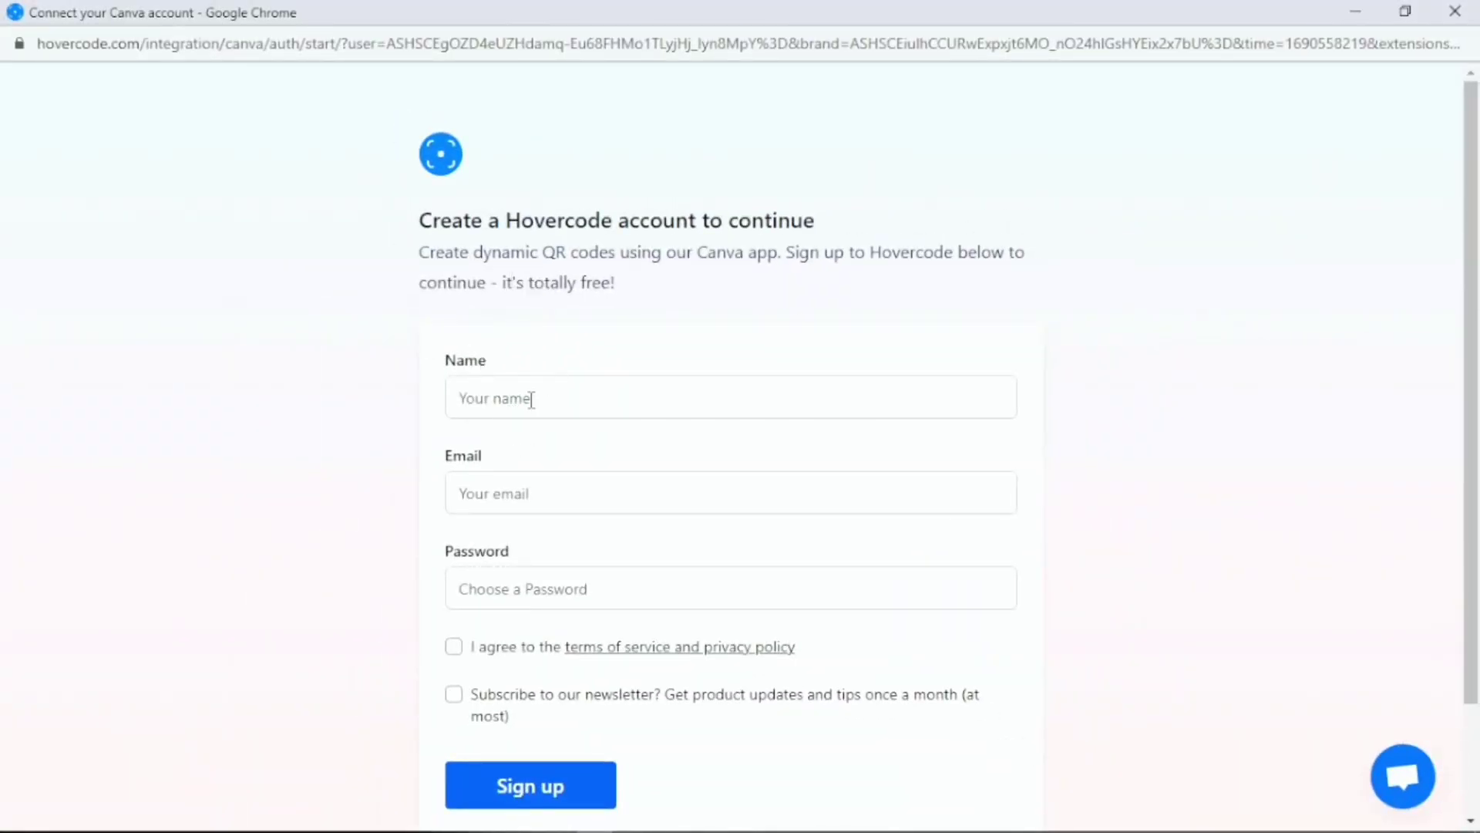
# Step: Work on the Hovercode sign-up form to create the account
pyautogui.moveTo(504, 283); pyautogui.dragTo(611, 282)
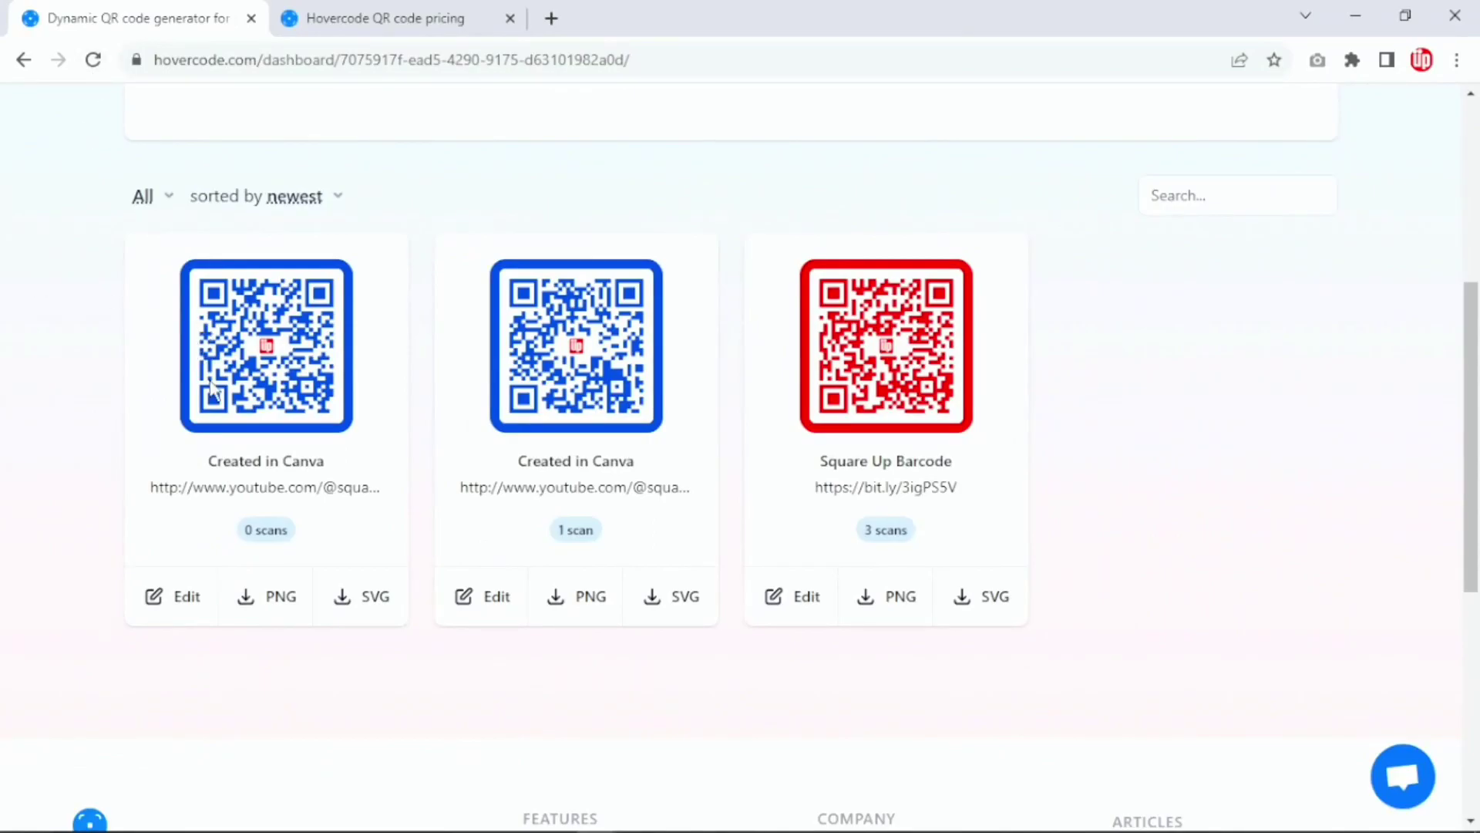
# Step: Refresh the Hovercode dashboard, then view Analytics for a 'Created in Canva' code
pyautogui.press('F5')
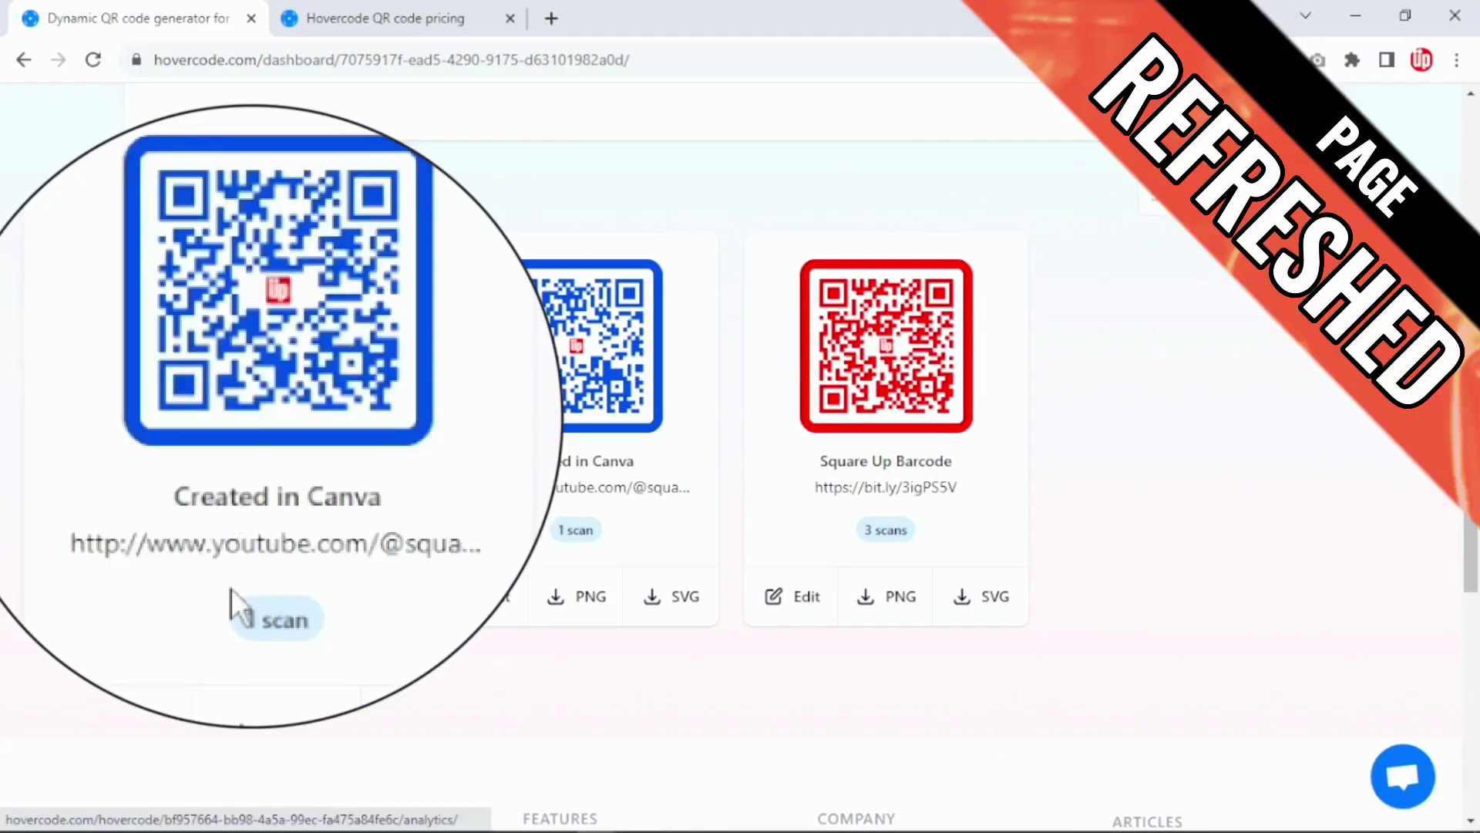
pyautogui.scroll(5, 231, 487)
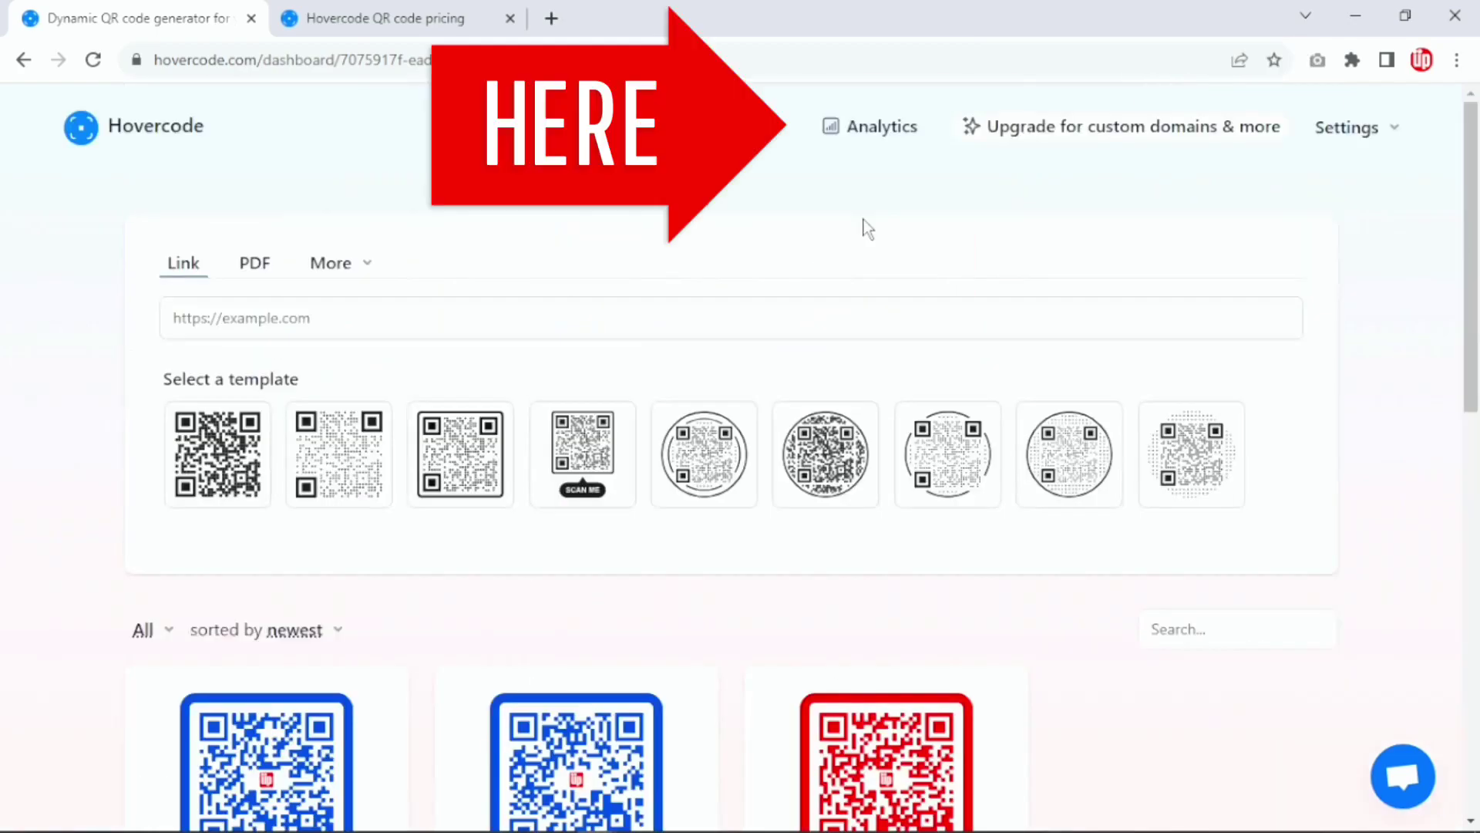
pyautogui.scroll(-2, 382, 397)
pyautogui.scroll(2, 387, 387)
pyautogui.click(888, 130)
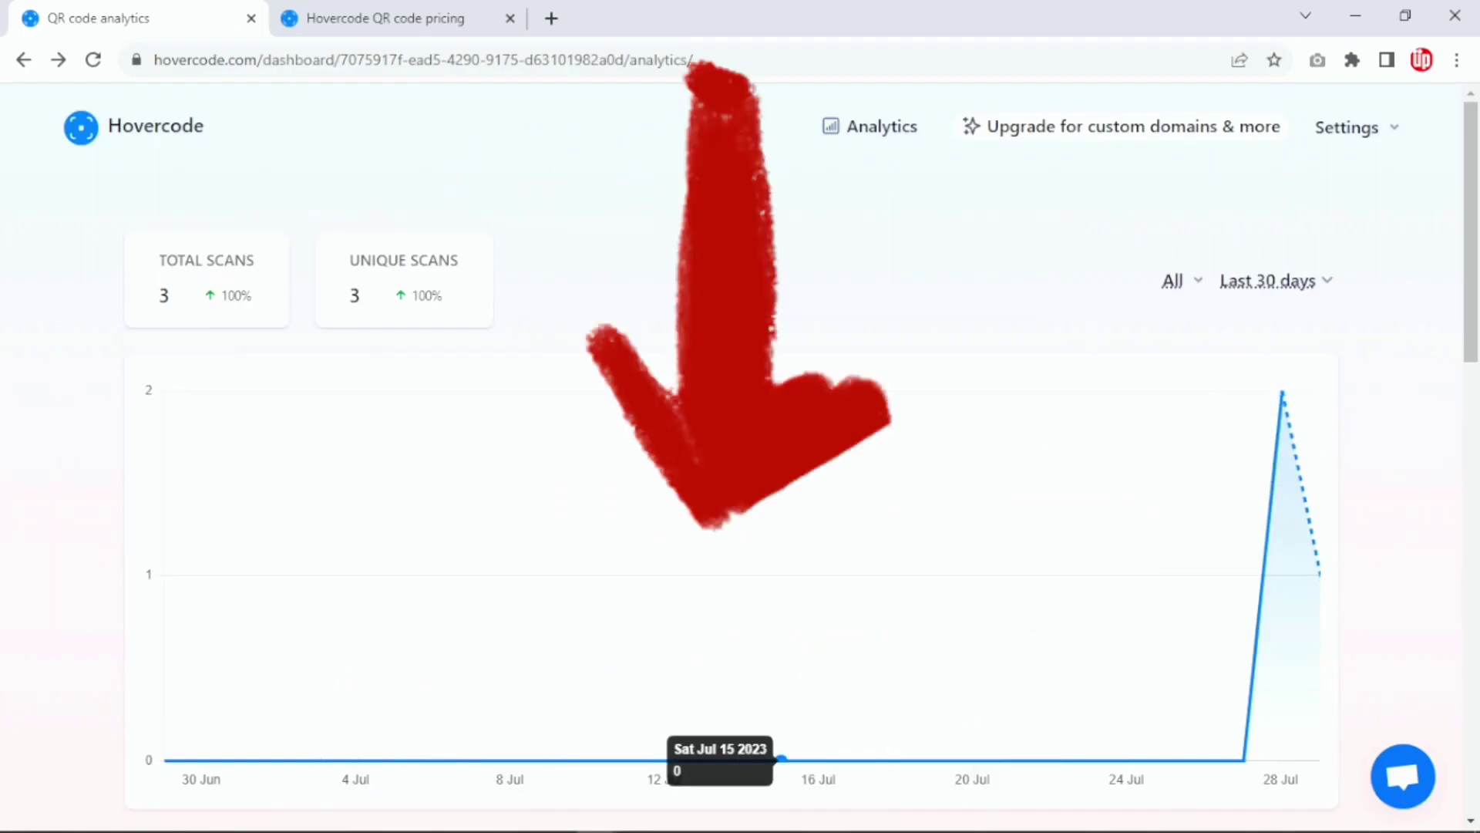
pyautogui.scroll(-4, 545, 439)
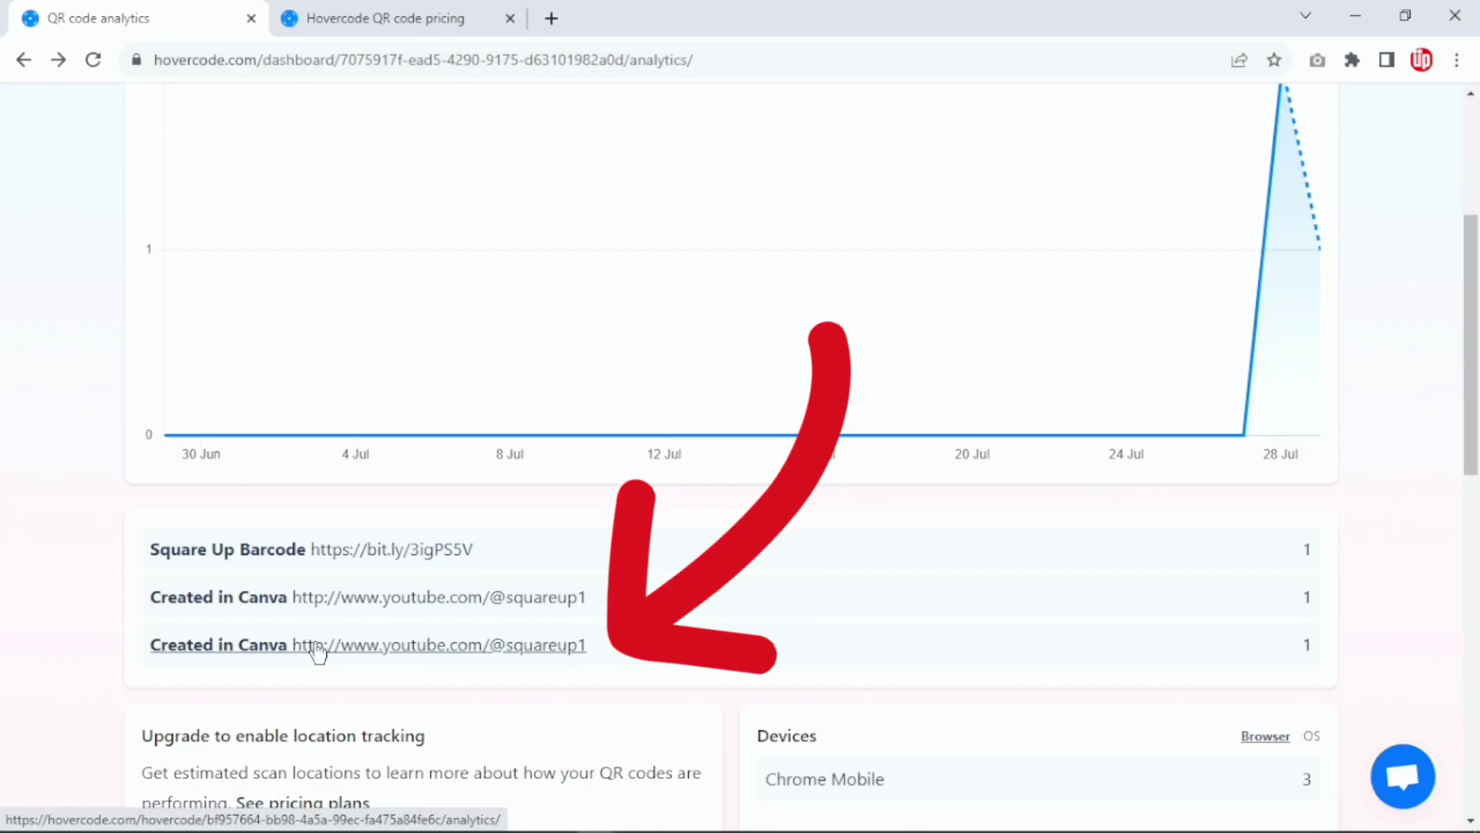
pyautogui.click(316, 650)
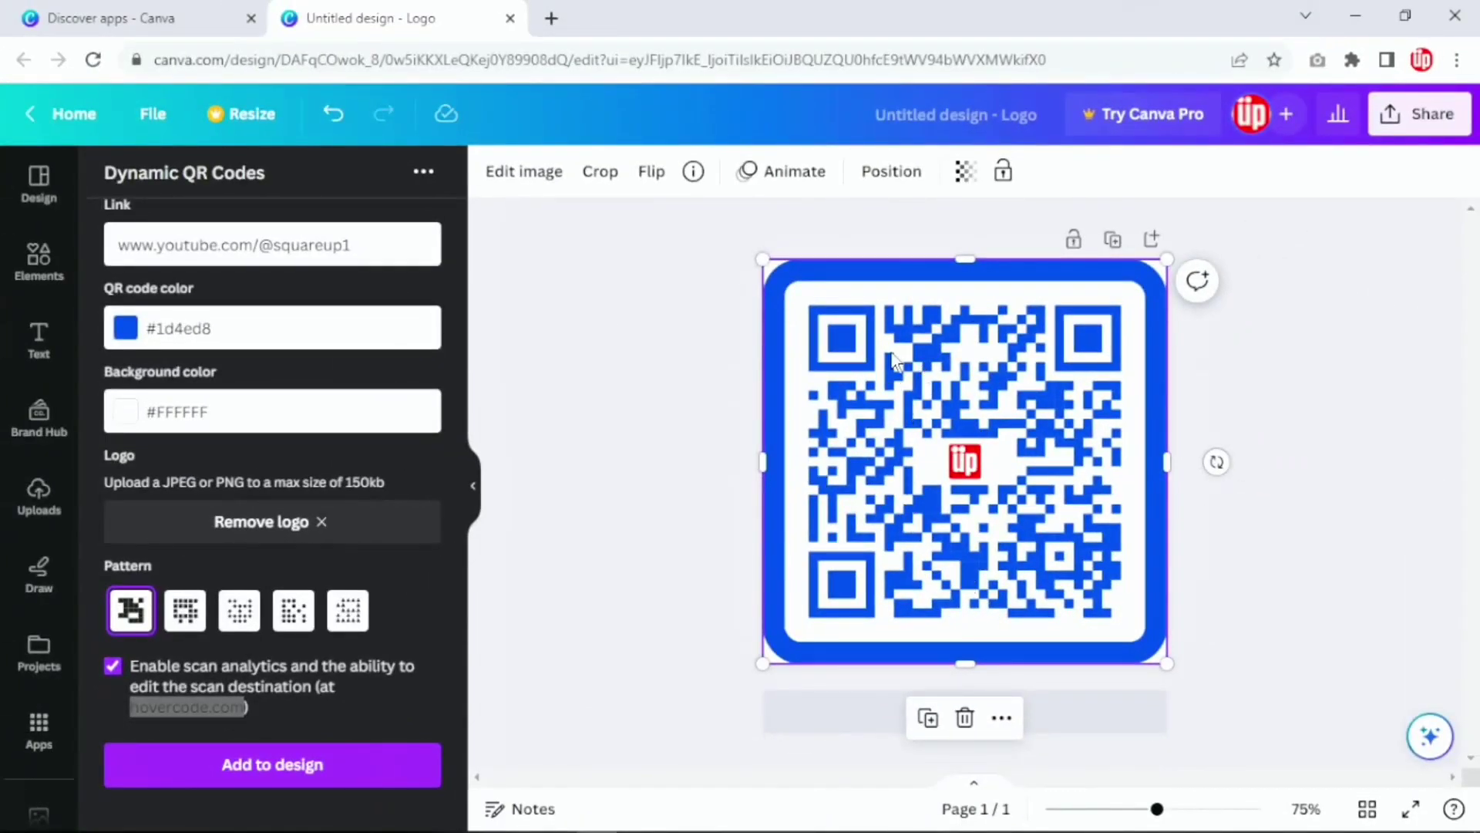
# Step: Rename the Canva design to 'Dynamic'
pyautogui.click(949, 114)
pyautogui.press('BackSpace')
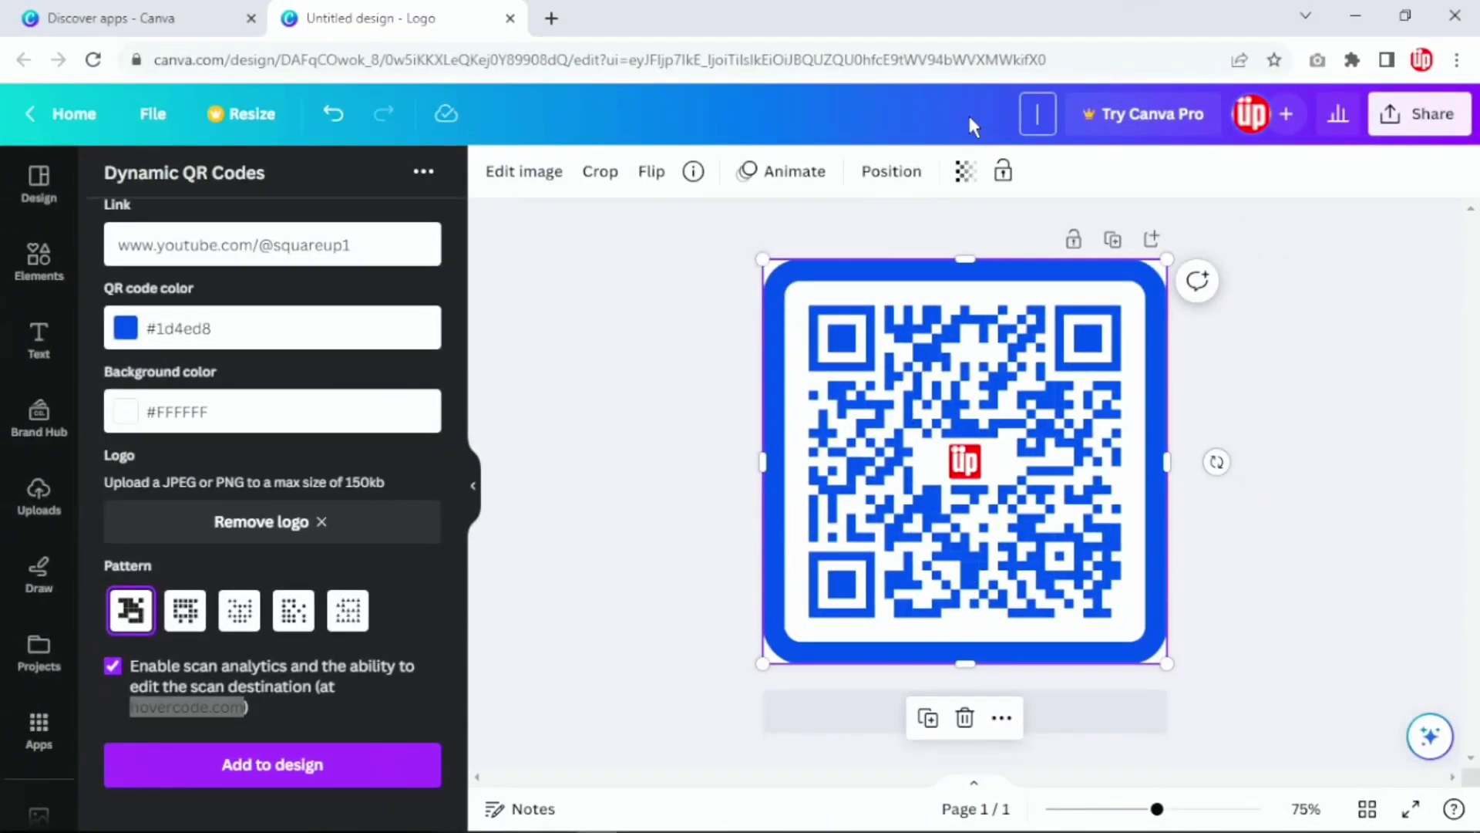
pyautogui.write('Dynamic')
pyautogui.press('Return')
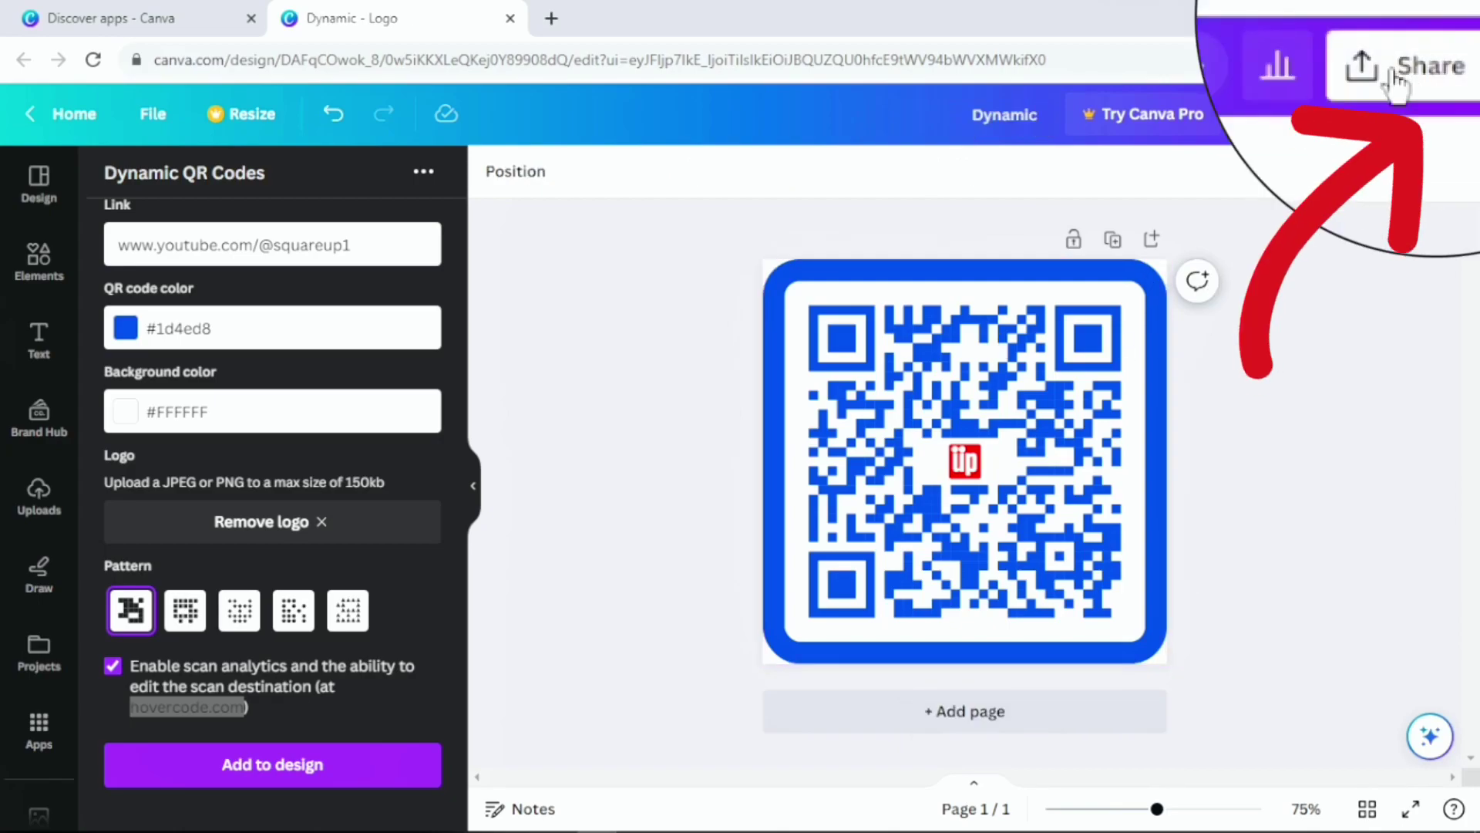
# Step: Download the design as a PNG image
pyautogui.click(1418, 114)
pyautogui.scroll(-2, 1303, 409)
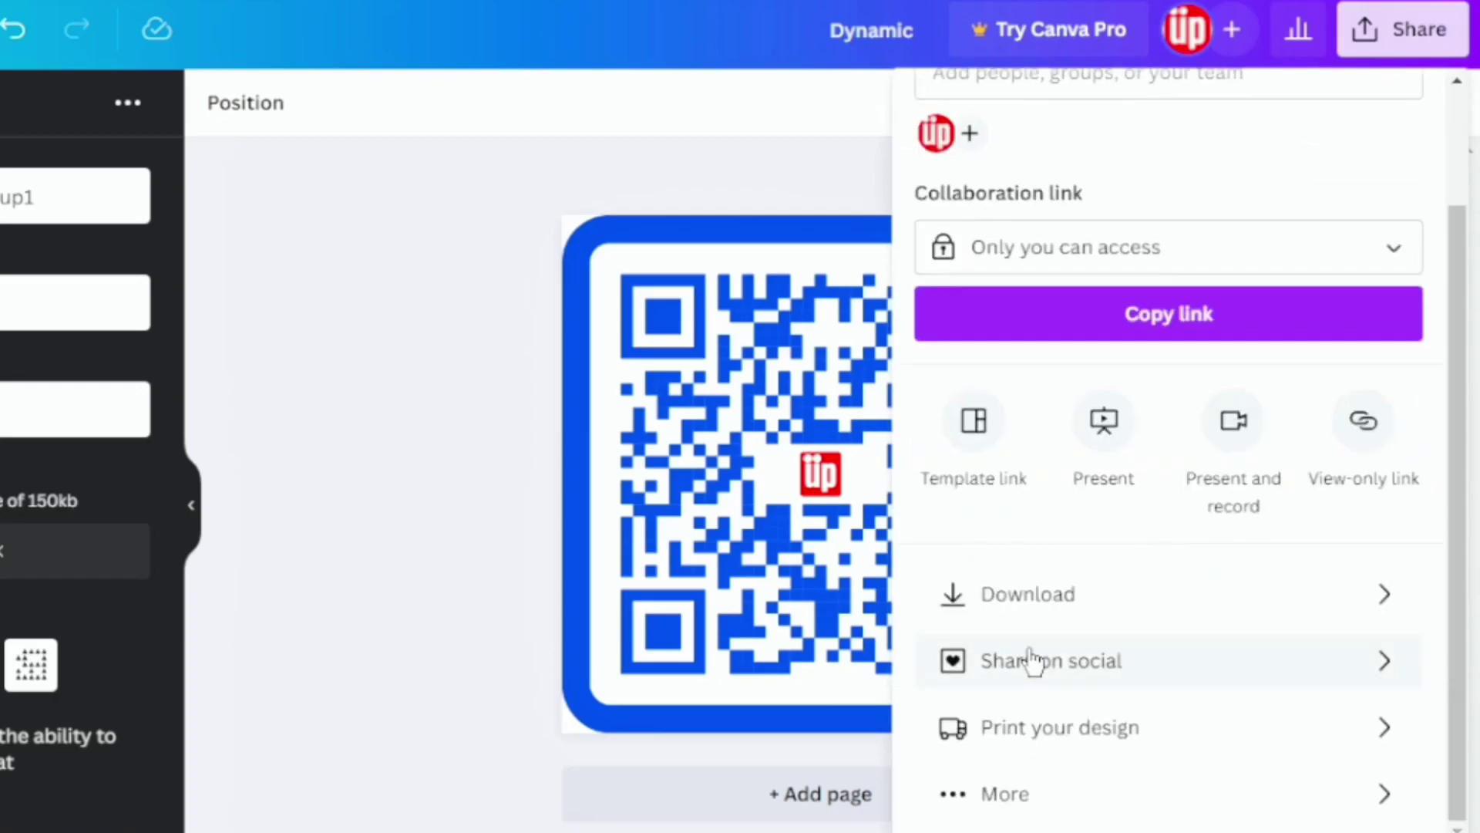
pyautogui.click(1056, 605)
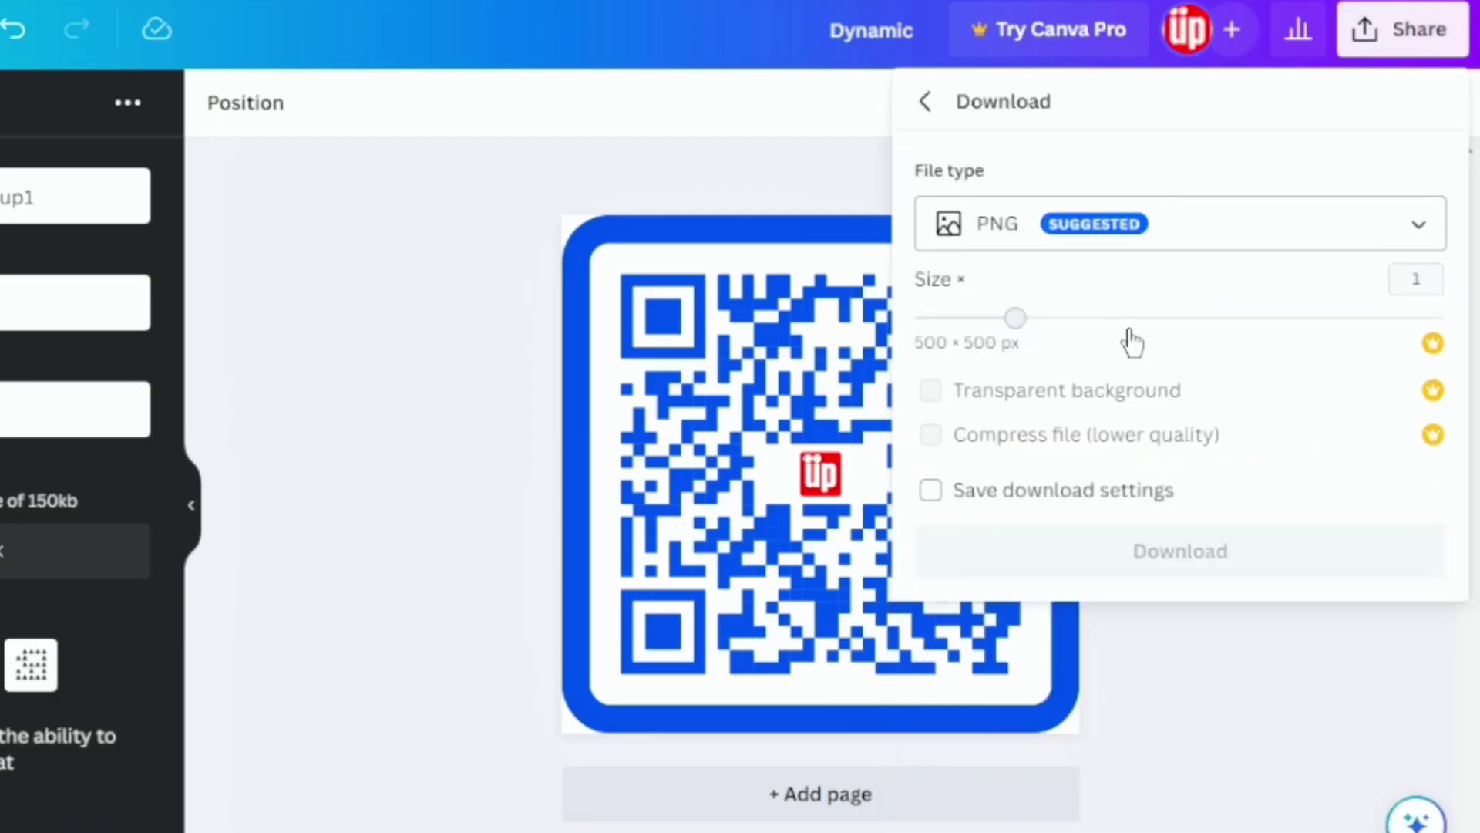
pyautogui.click(1185, 247)
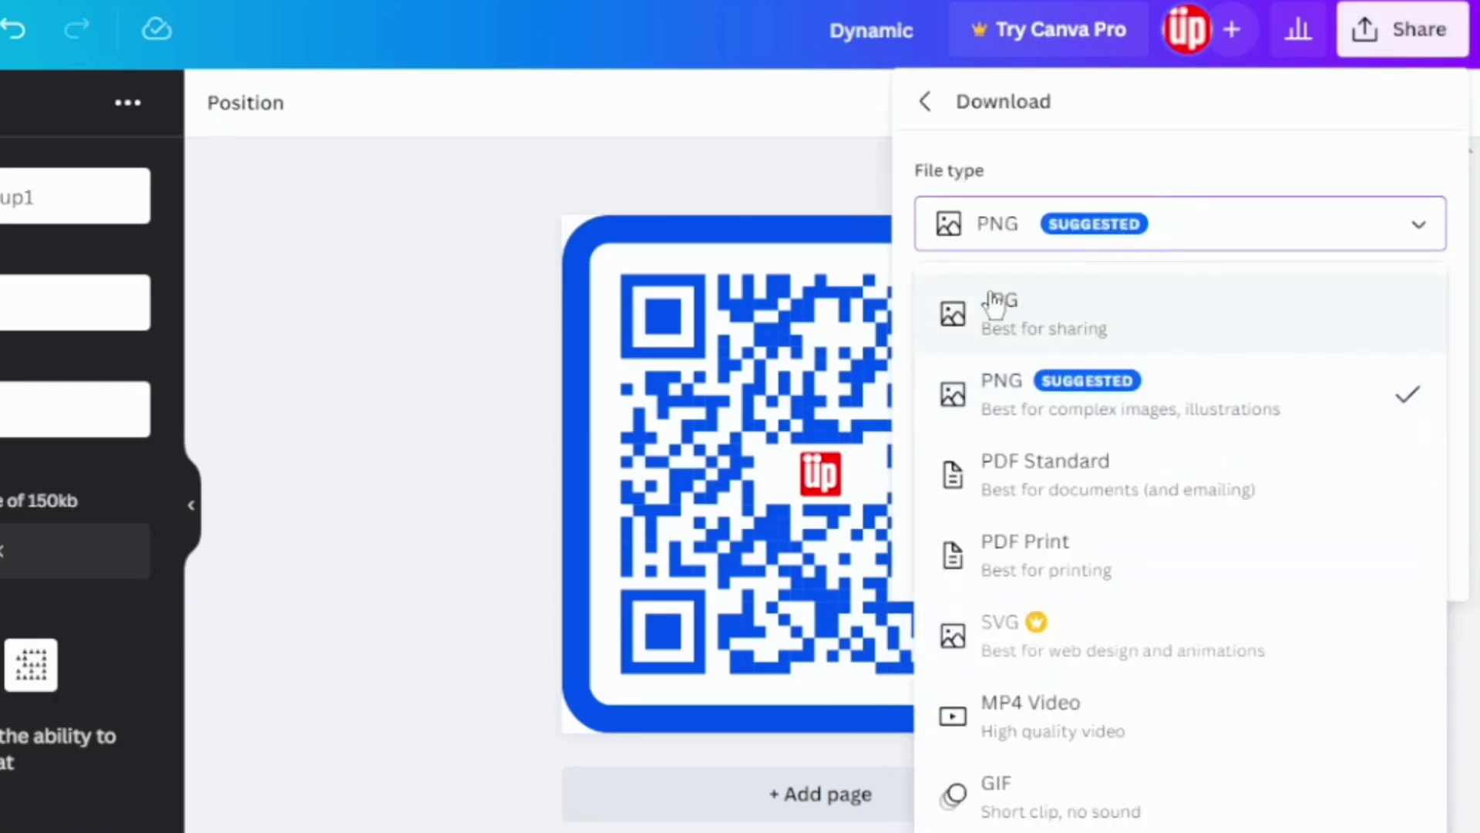
pyautogui.click(1010, 381)
pyautogui.click(1137, 554)
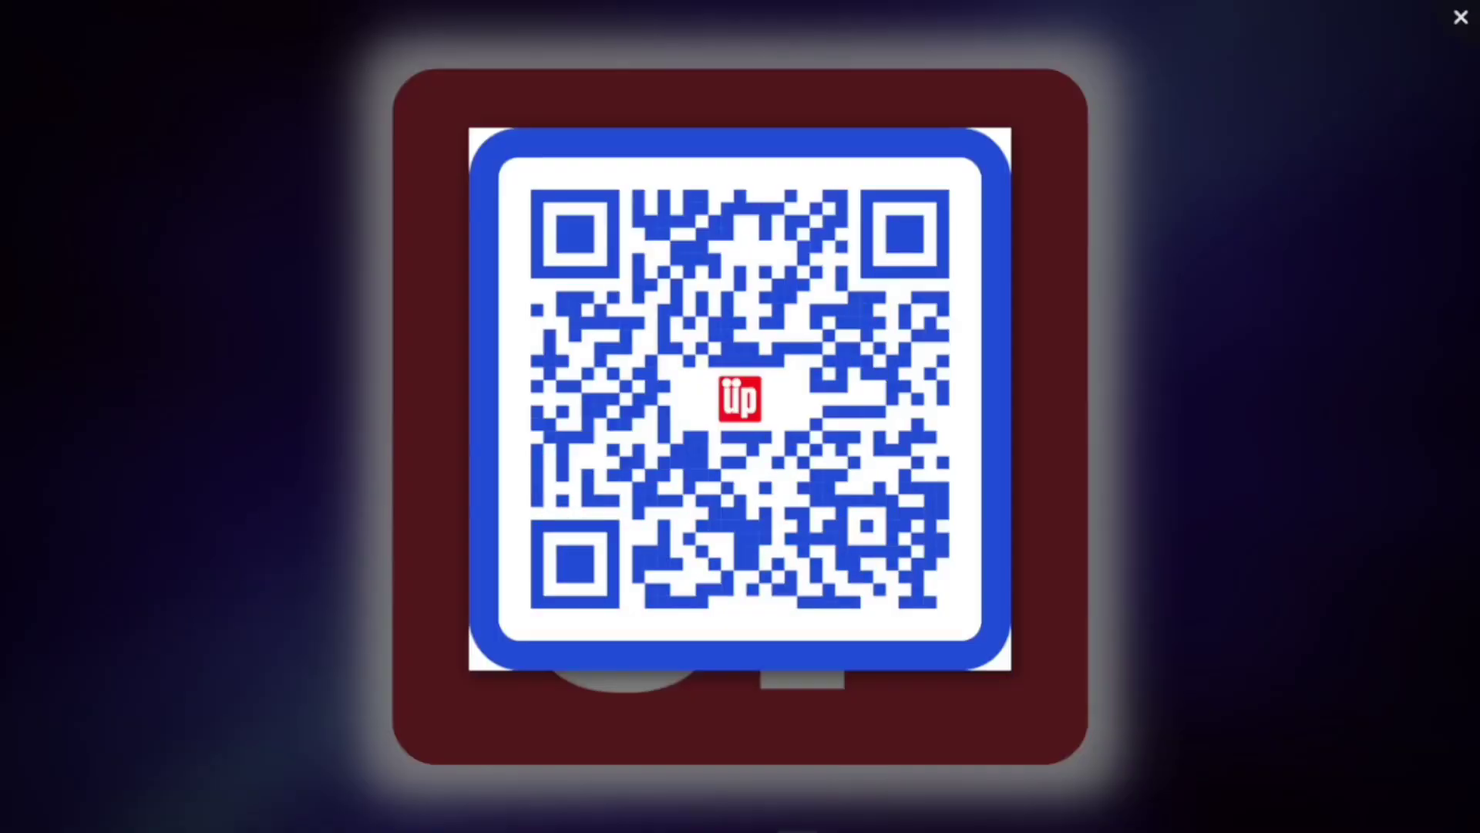